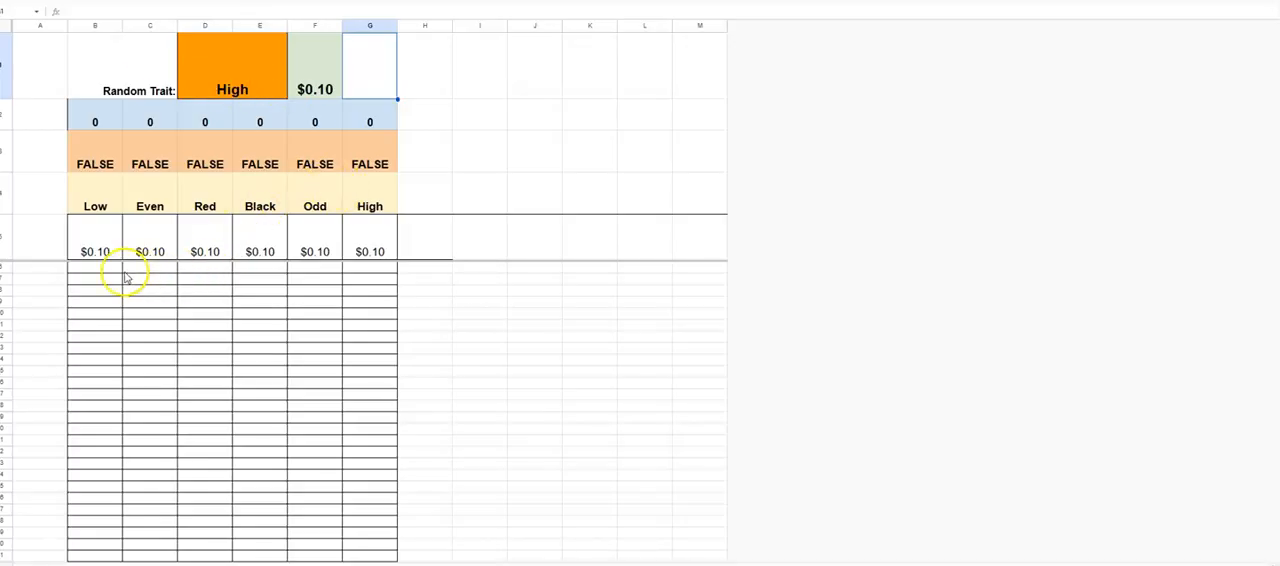
left_click_drag(98, 245, 85, 417)
left_click(84, 421)
left_click_drag(94, 246, 94, 450)
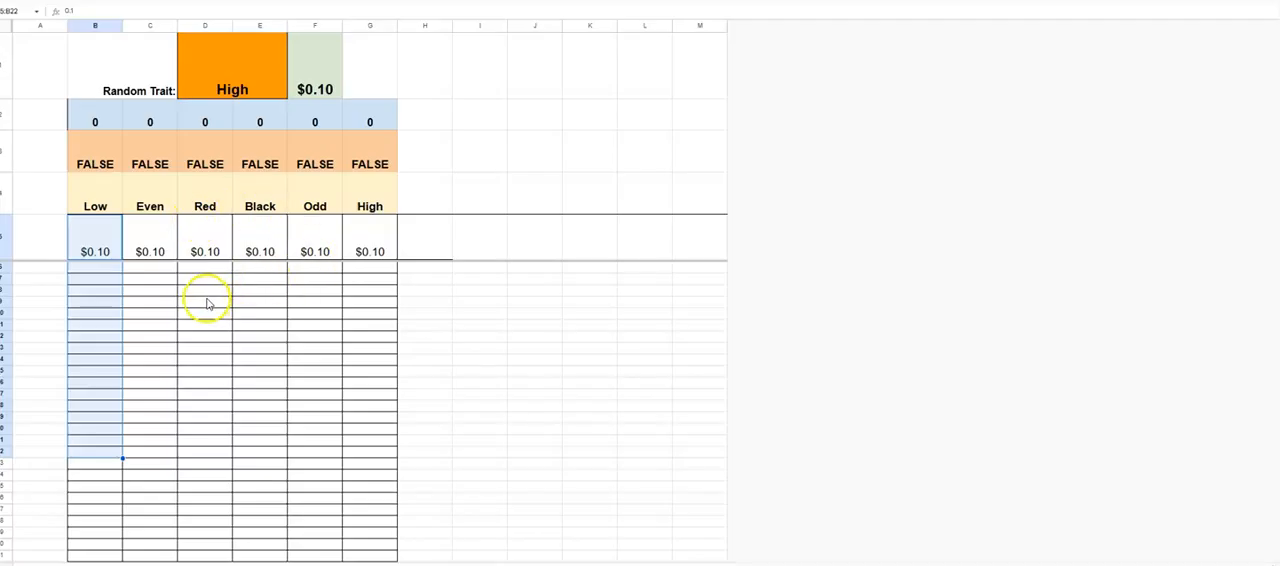
left_click(160, 241)
left_click(141, 78)
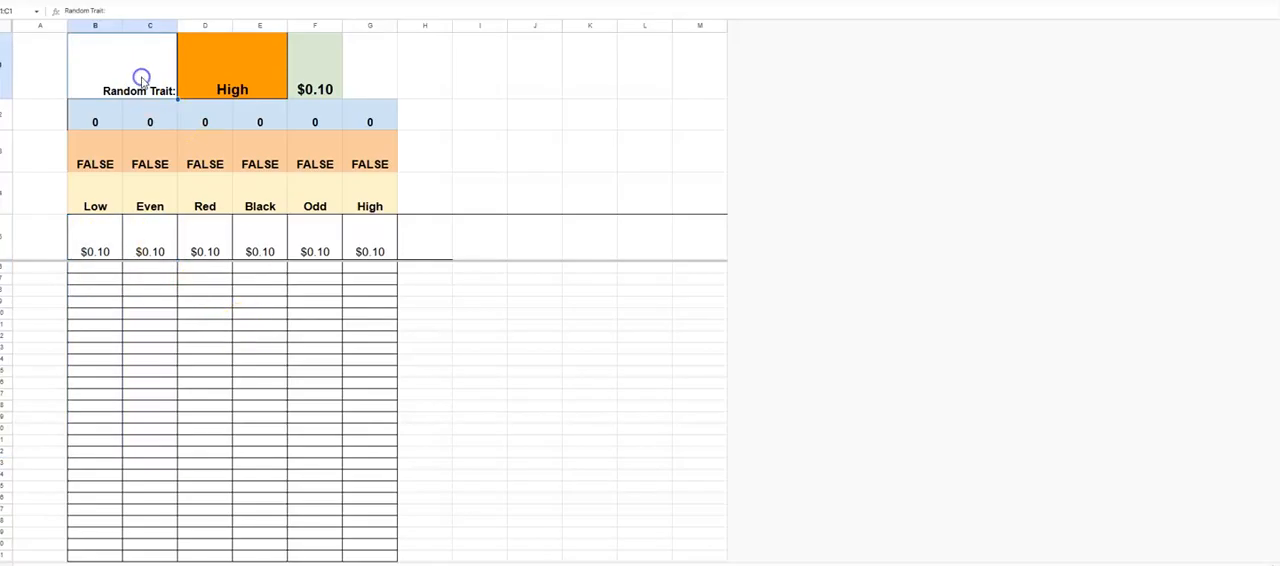
left_click(146, 77)
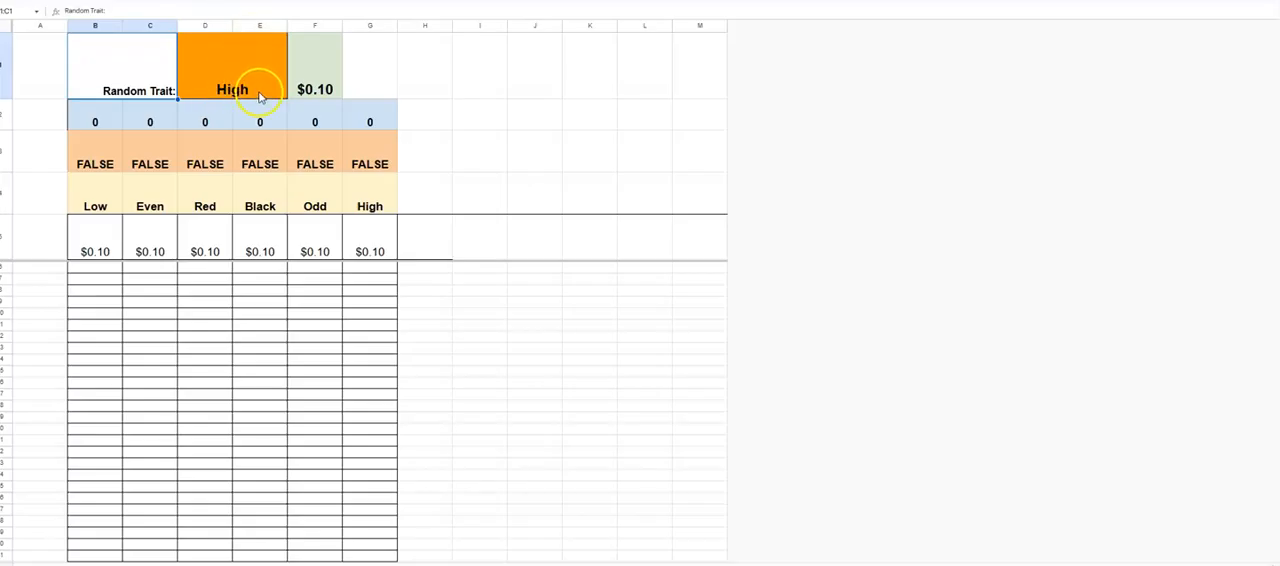
left_click(369, 245)
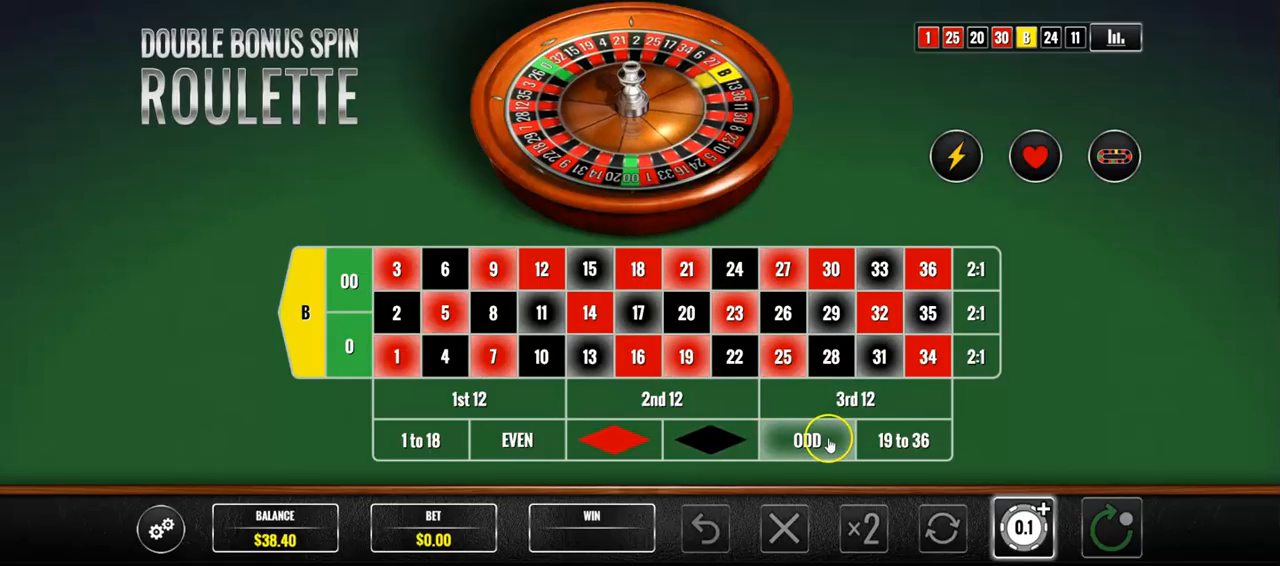
- Bet $0.10 on 19 to 36 in the roulette game, spin, and record 1 under High in row 6 of the tracking sheet
left_click(895, 440)
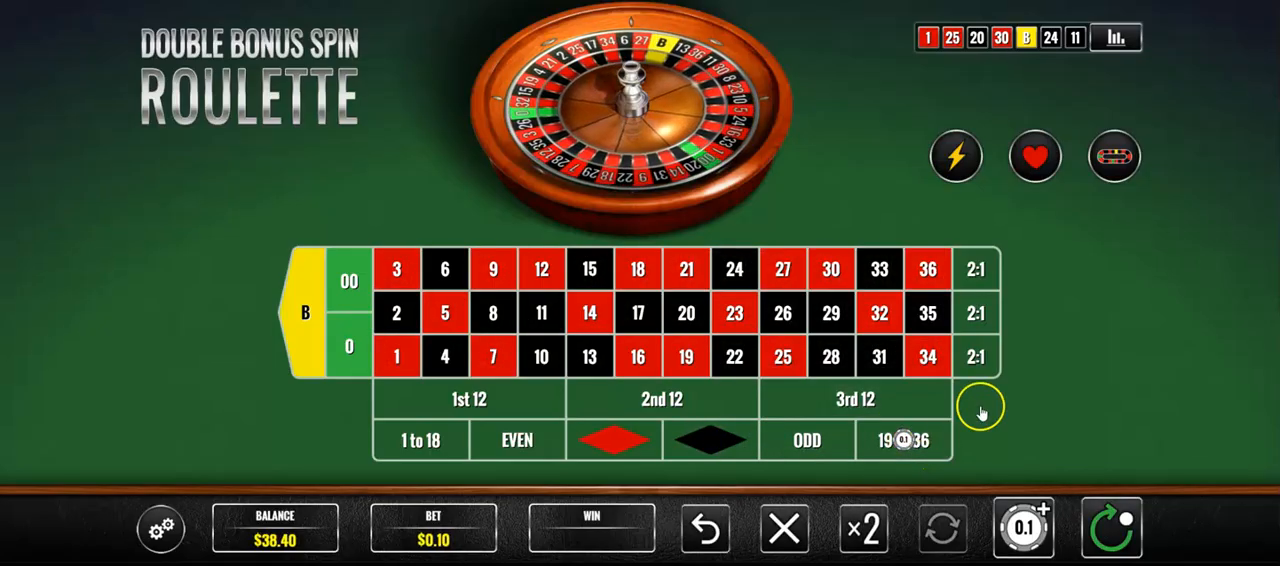
left_click(1095, 533)
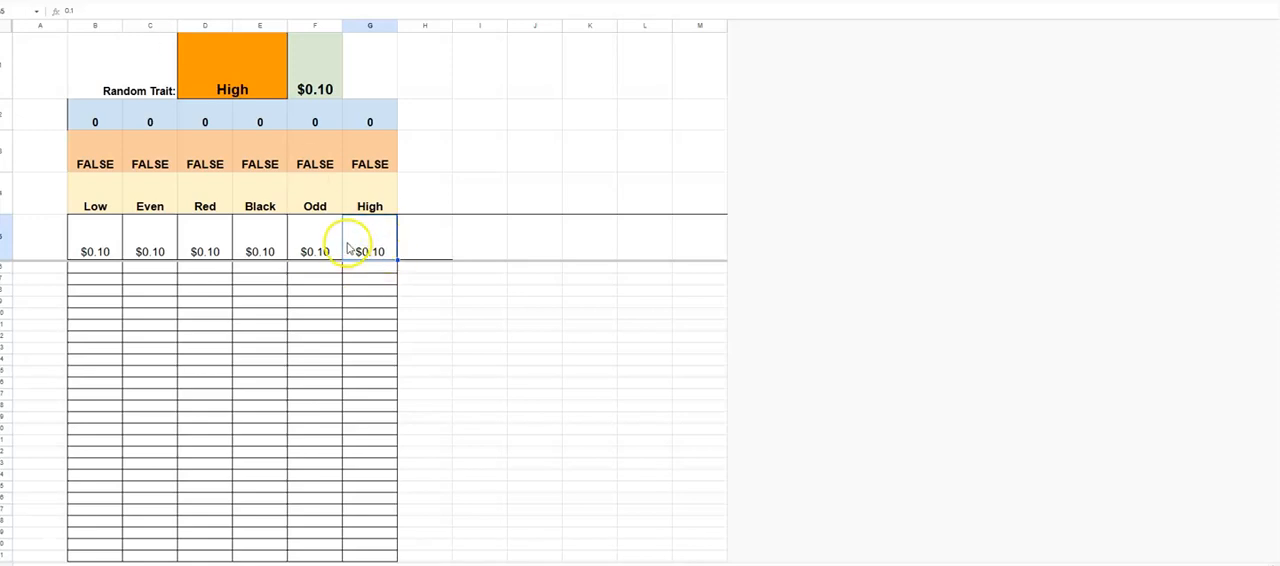
left_click(372, 270)
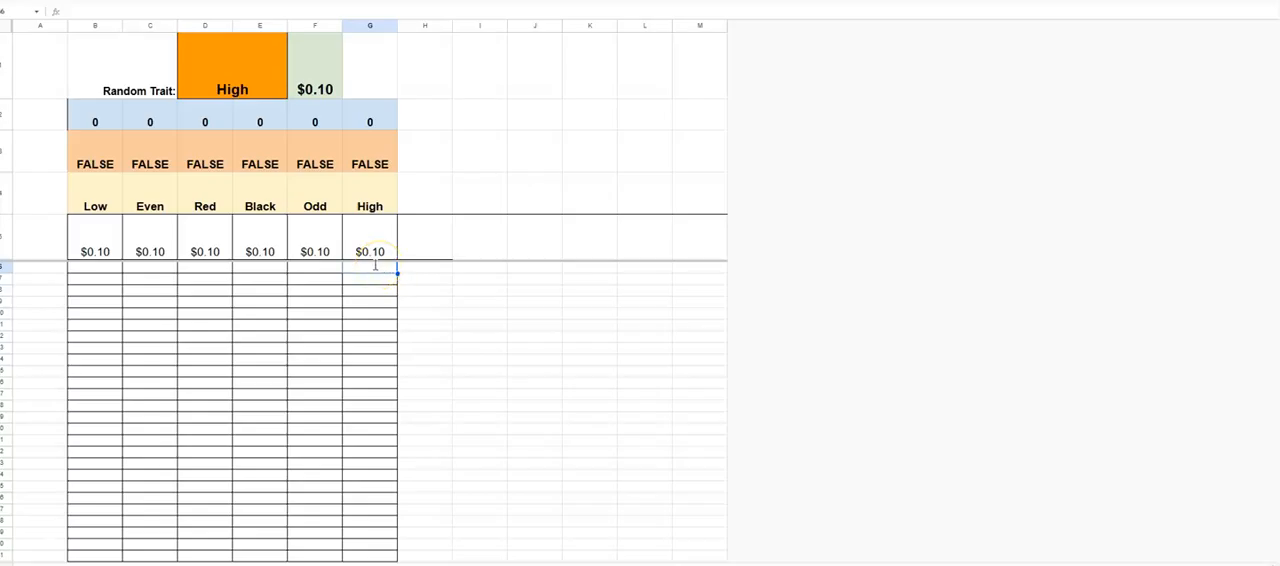
key("Return")
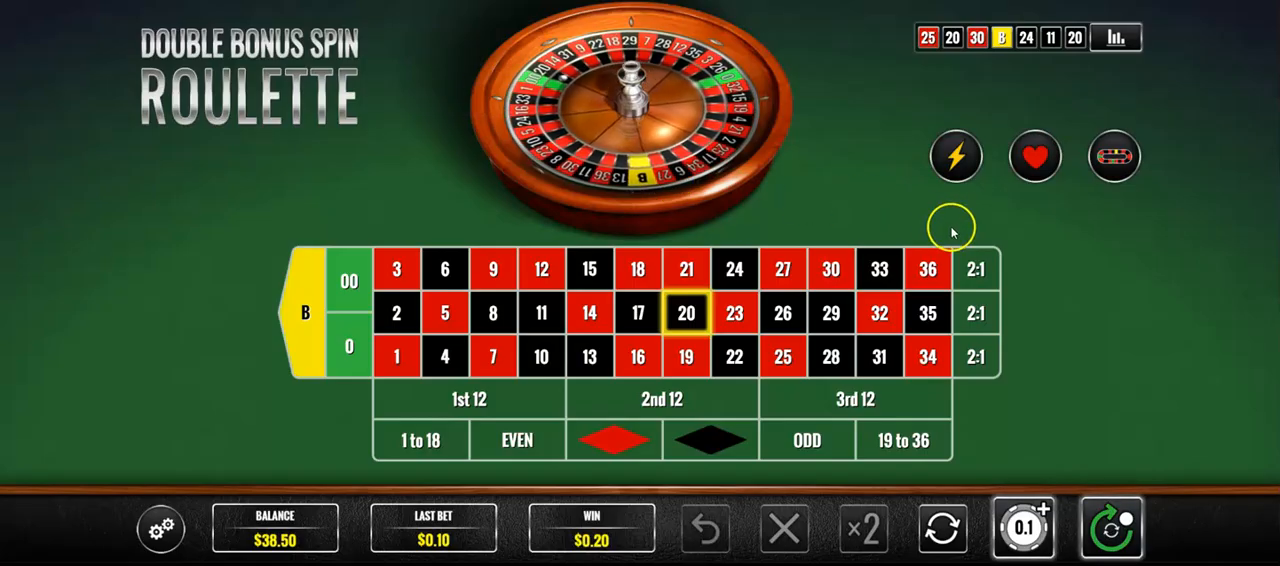
- Bet $0.10 on black in the roulette game, spin, and set the Black stake in the tracking sheet to $0.20
left_click(716, 438)
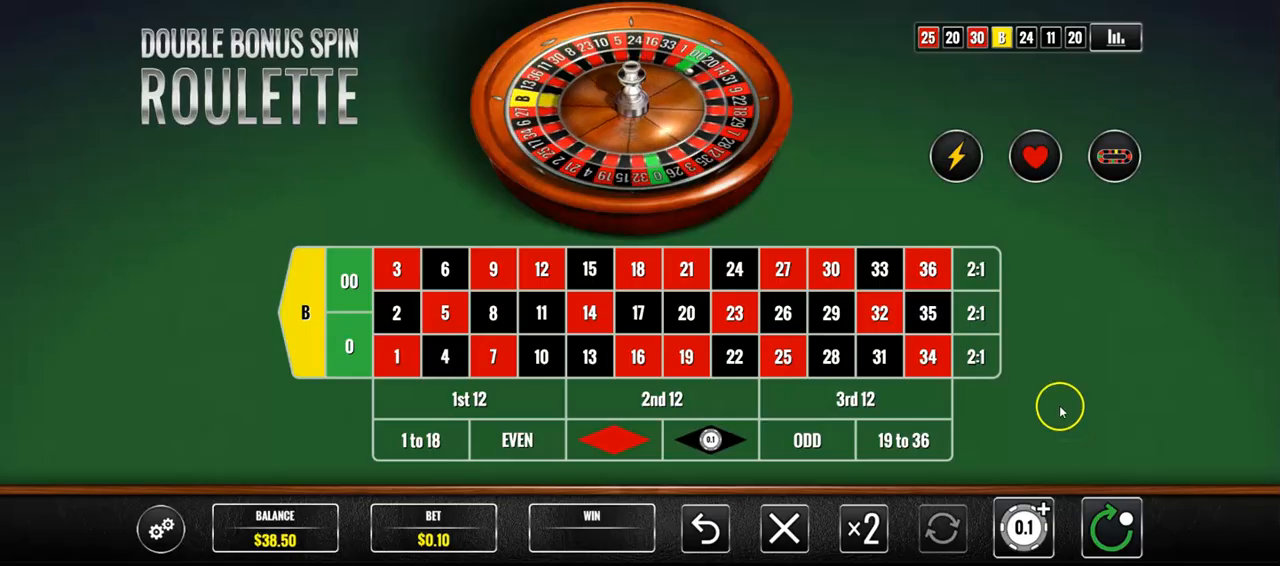
left_click(1110, 526)
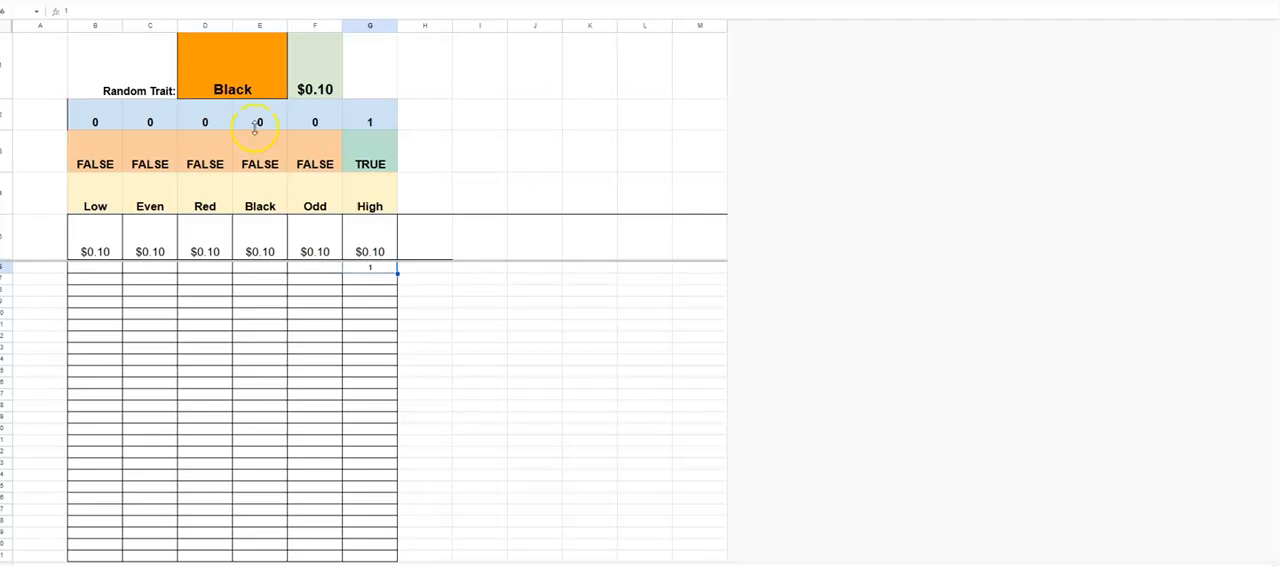
left_click(266, 250)
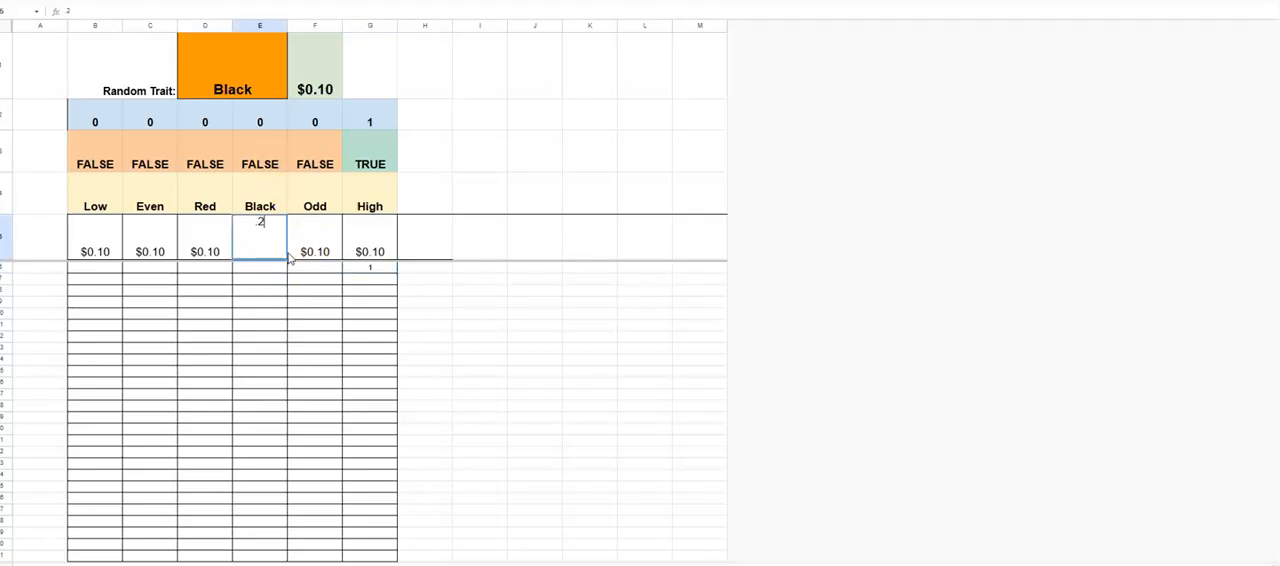
key("Return")
left_click(277, 238)
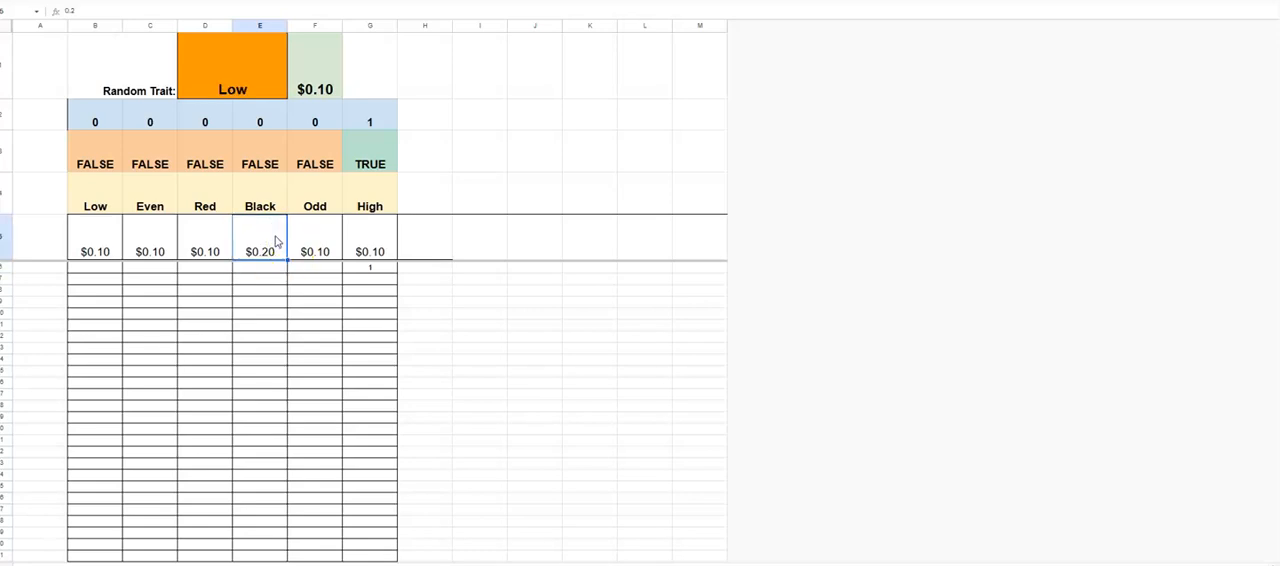
- Record -1 under Black in row 6 and clear the entry under High
left_click(276, 270)
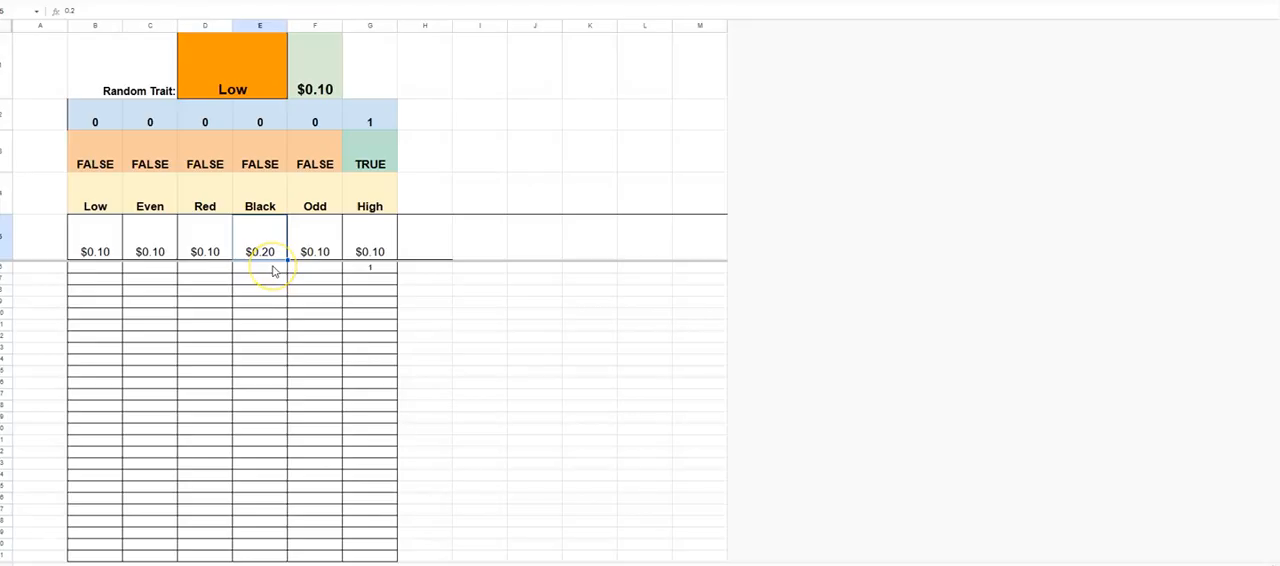
left_click(275, 270)
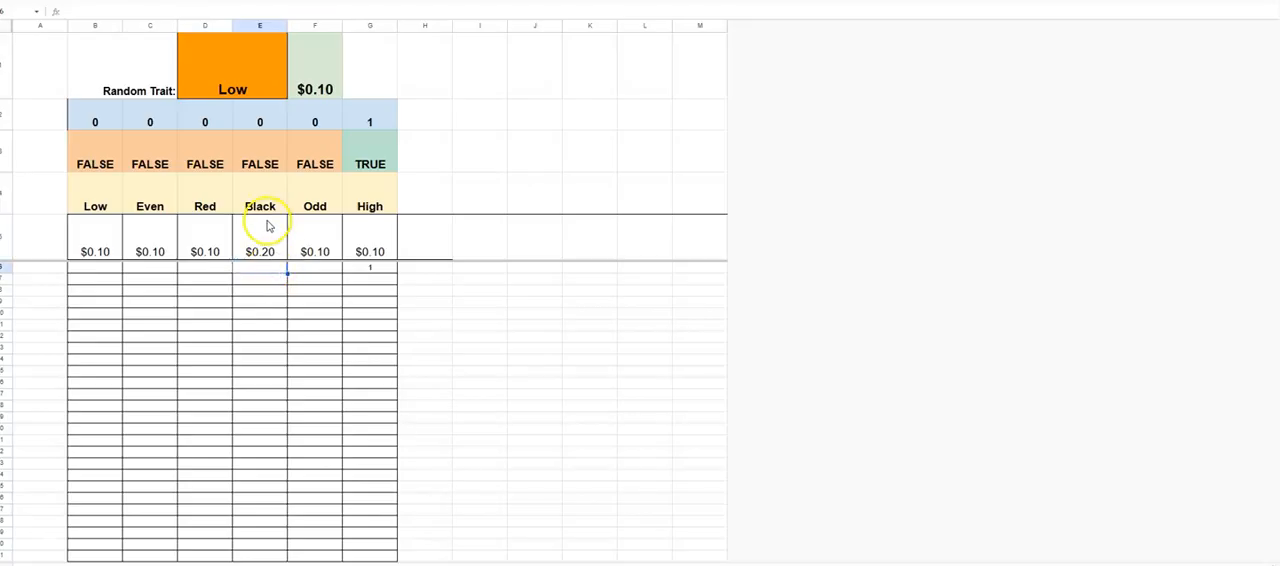
key("Return")
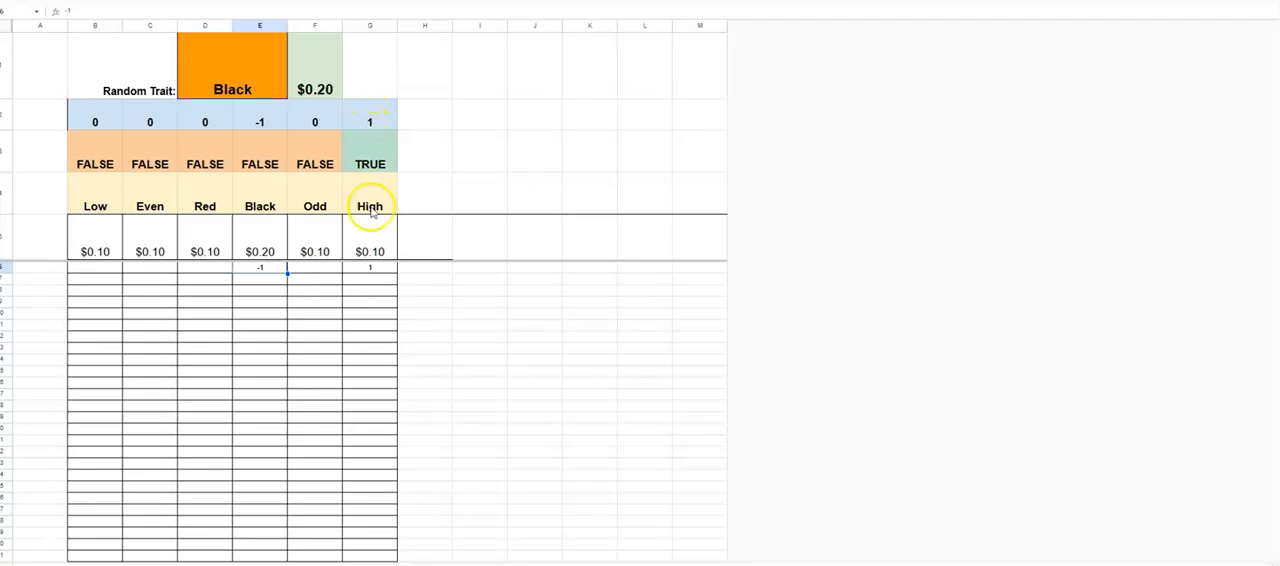
left_click(380, 266)
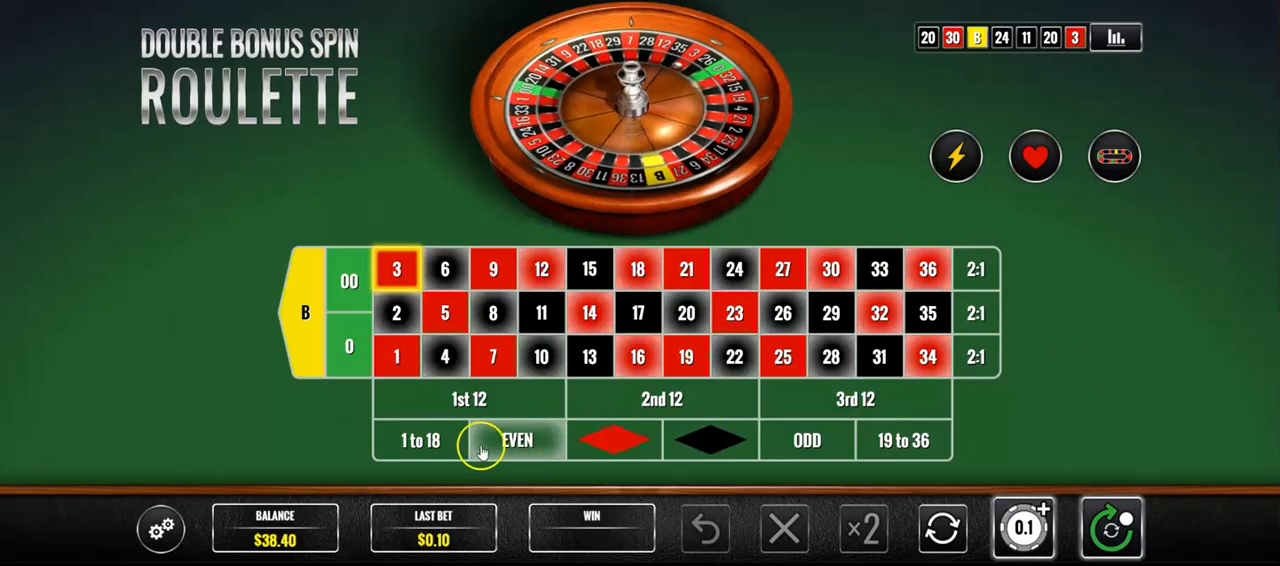
- Bet $0.10 on 1 to 18 in the roulette game, spin, and record 1 under Low in row 6 of the tracking sheet
left_click(420, 440)
left_click(1110, 528)
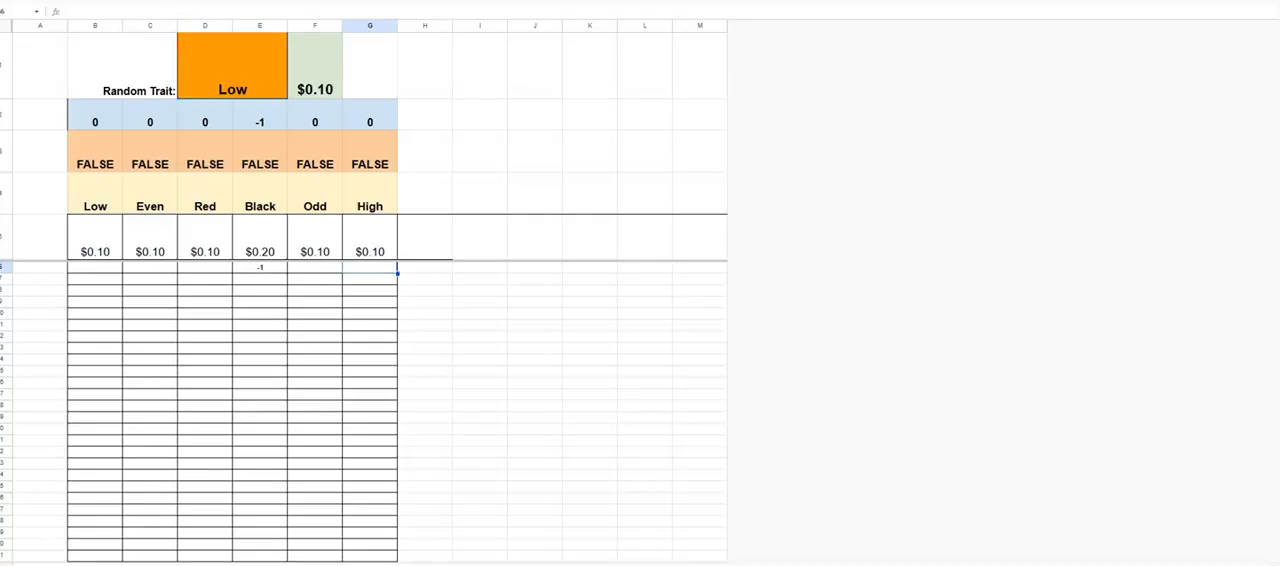
left_click(101, 268)
key("Return")
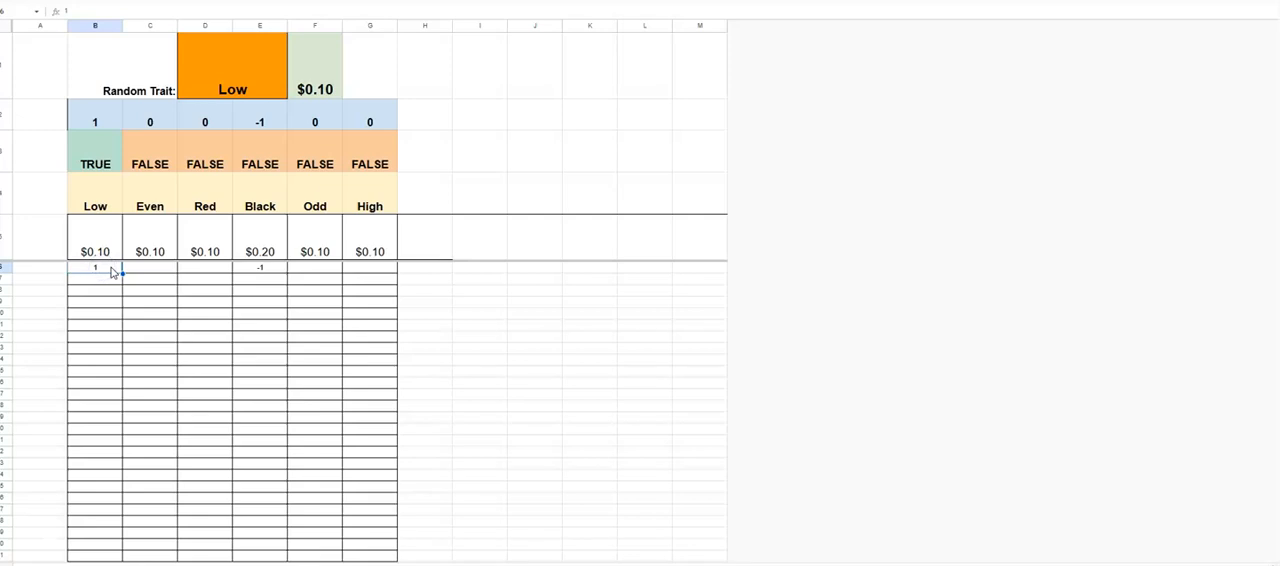
- Enter 1 under High in row 6 as a second winning entry
left_click(386, 270)
type("1")
key("Return")
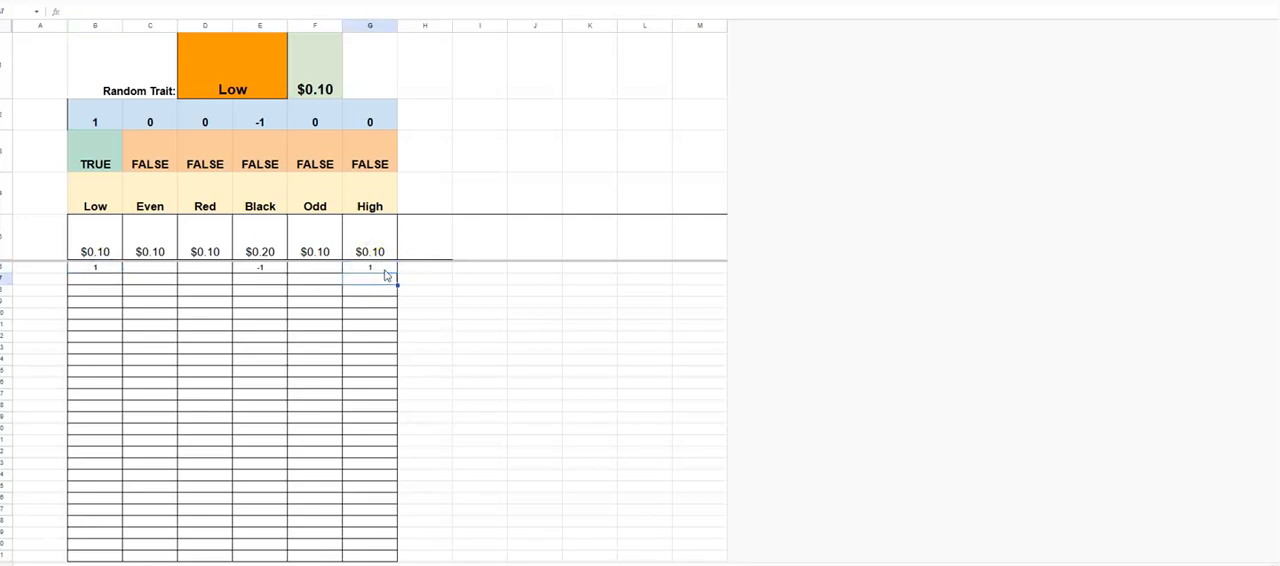
left_click(383, 268)
left_click(110, 273)
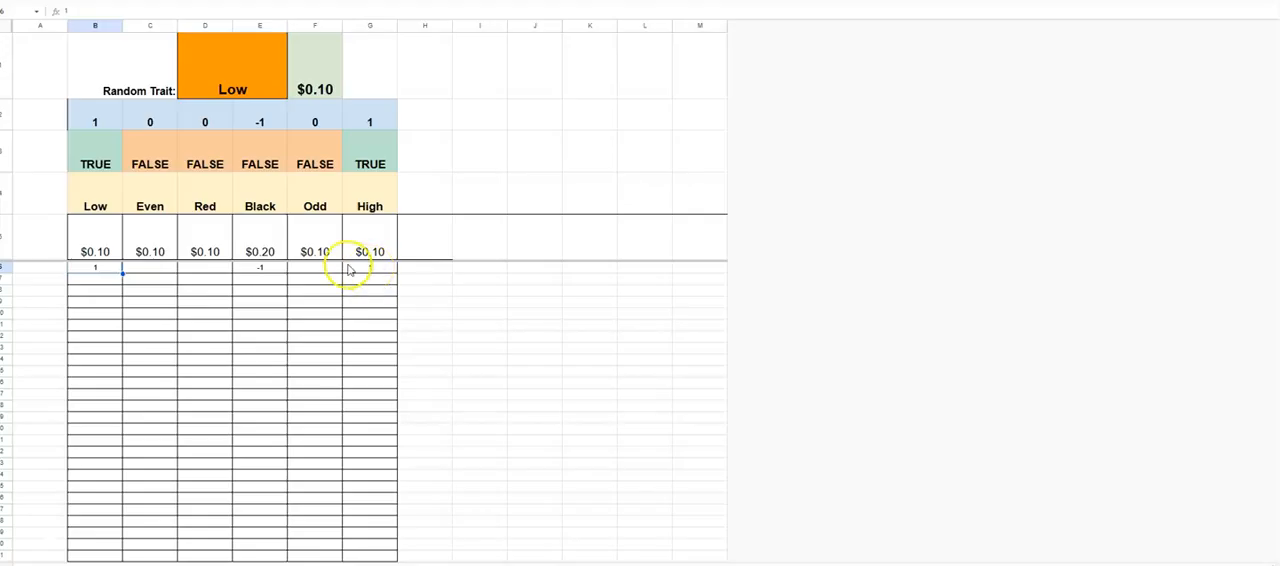
left_click(158, 270)
left_click(208, 268)
left_click(311, 268)
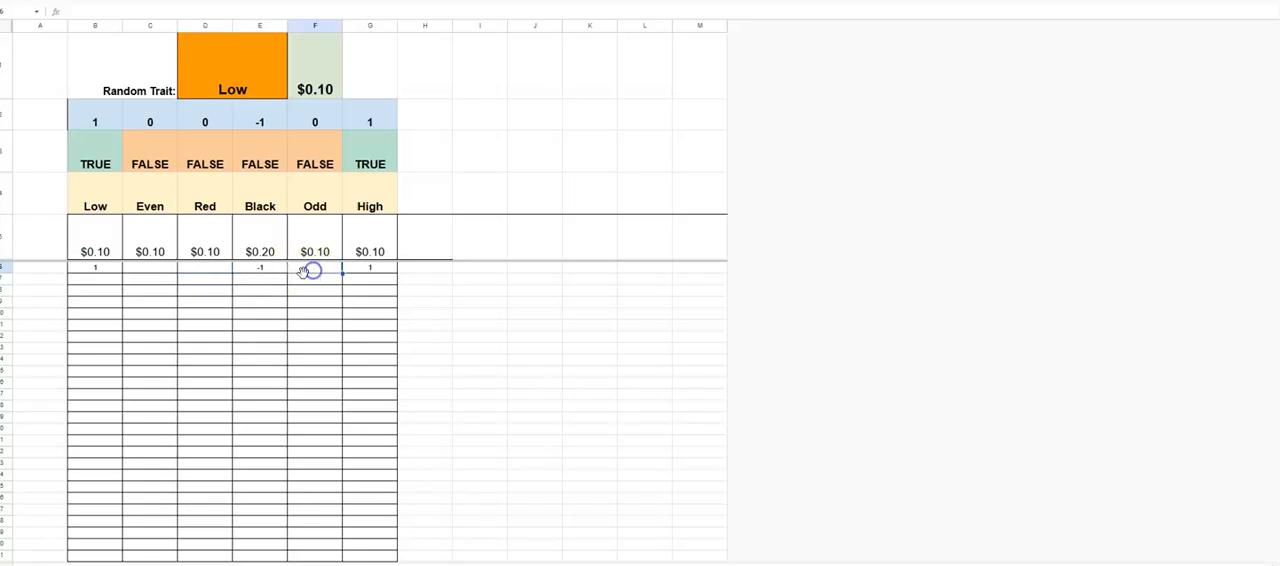
left_click(158, 270)
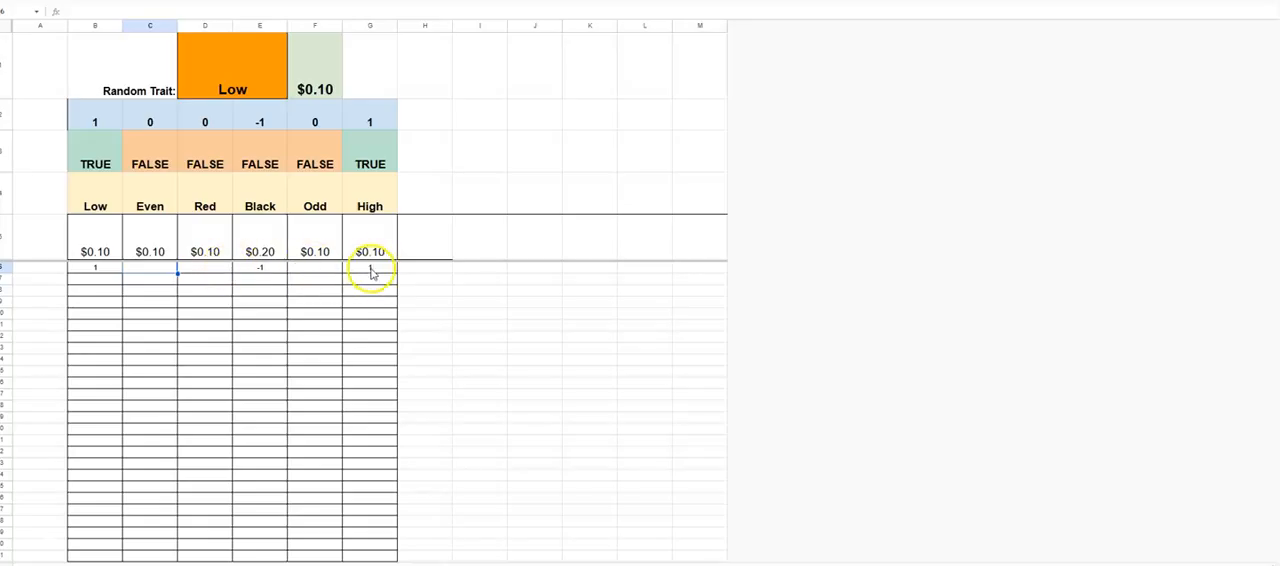
left_click(111, 284)
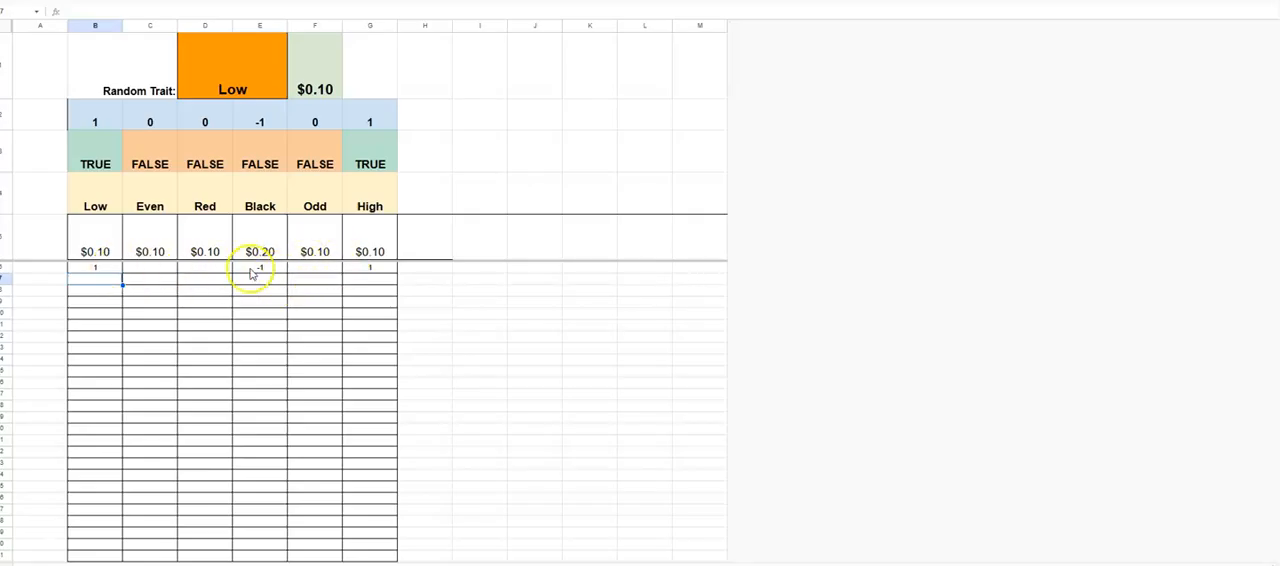
left_click(150, 267)
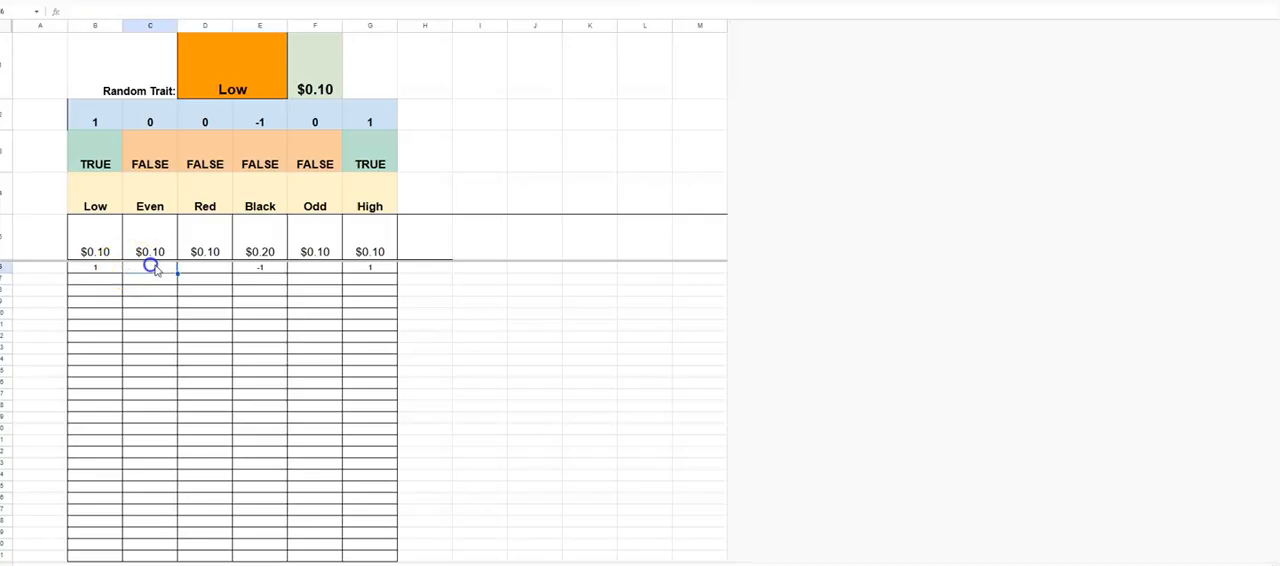
left_click(207, 268)
left_click(206, 234)
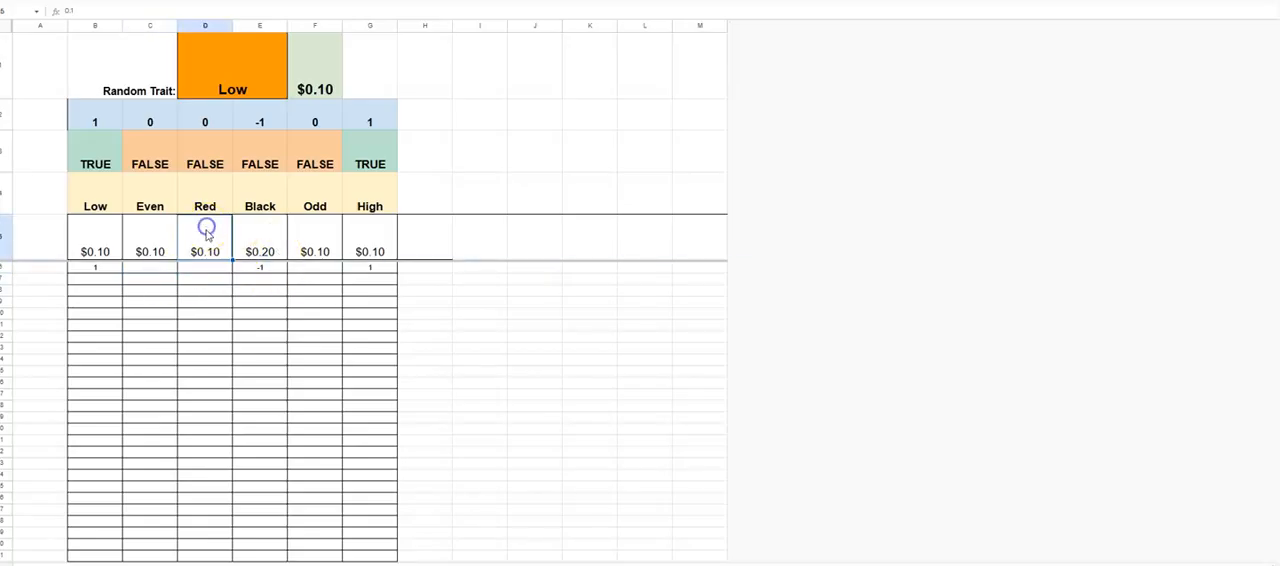
left_click(196, 498, "shift")
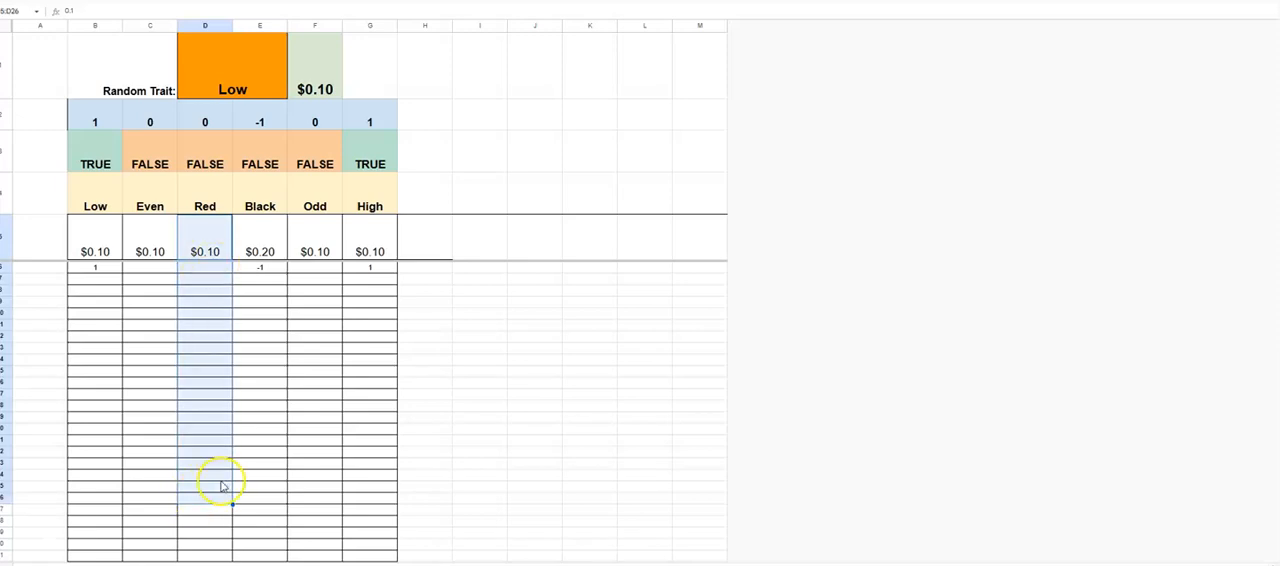
left_click(107, 249)
left_click(157, 246)
left_click(257, 244)
left_click(322, 242)
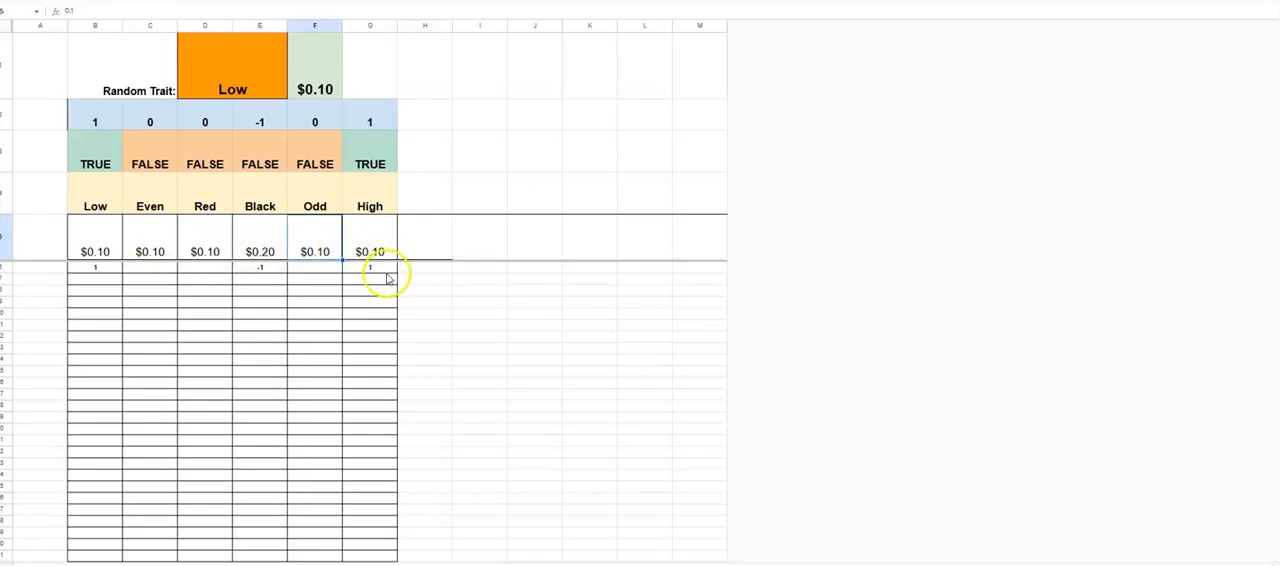
left_click(110, 277)
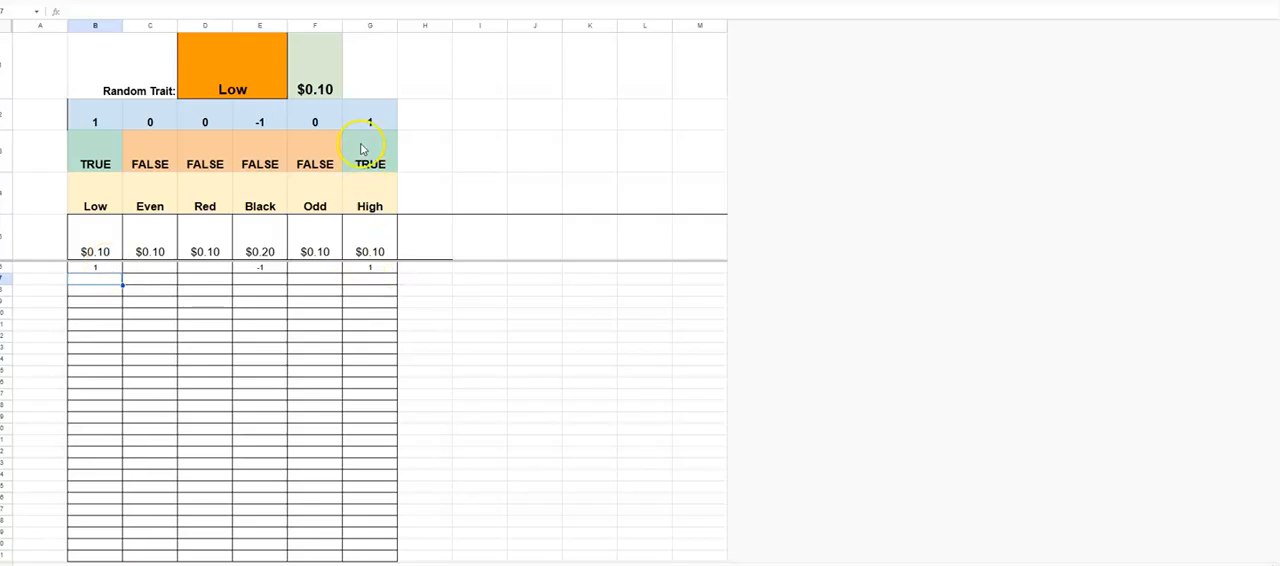
- Clear the entries under High and Low in row 6, keeping the Black entry
left_click(380, 269)
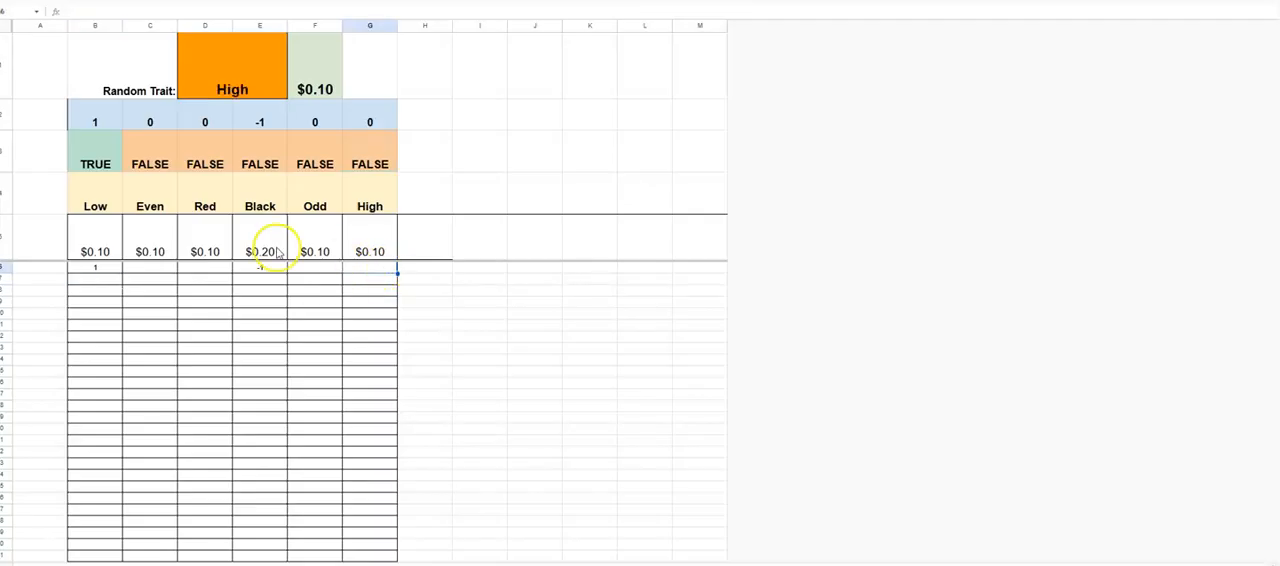
left_click(104, 271)
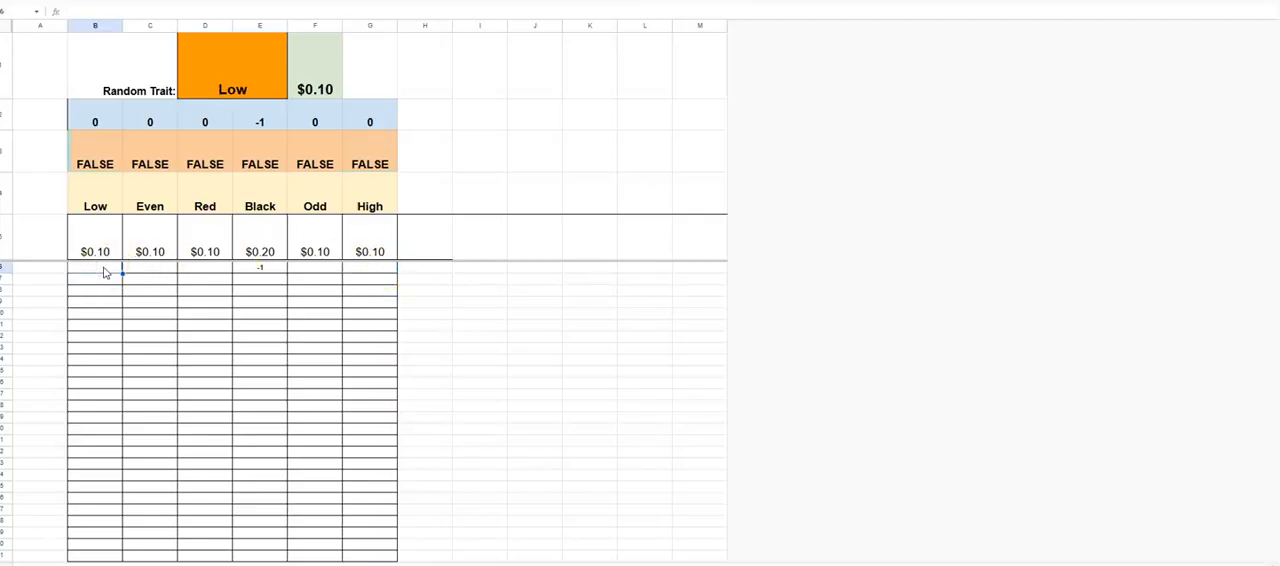
left_click(262, 279)
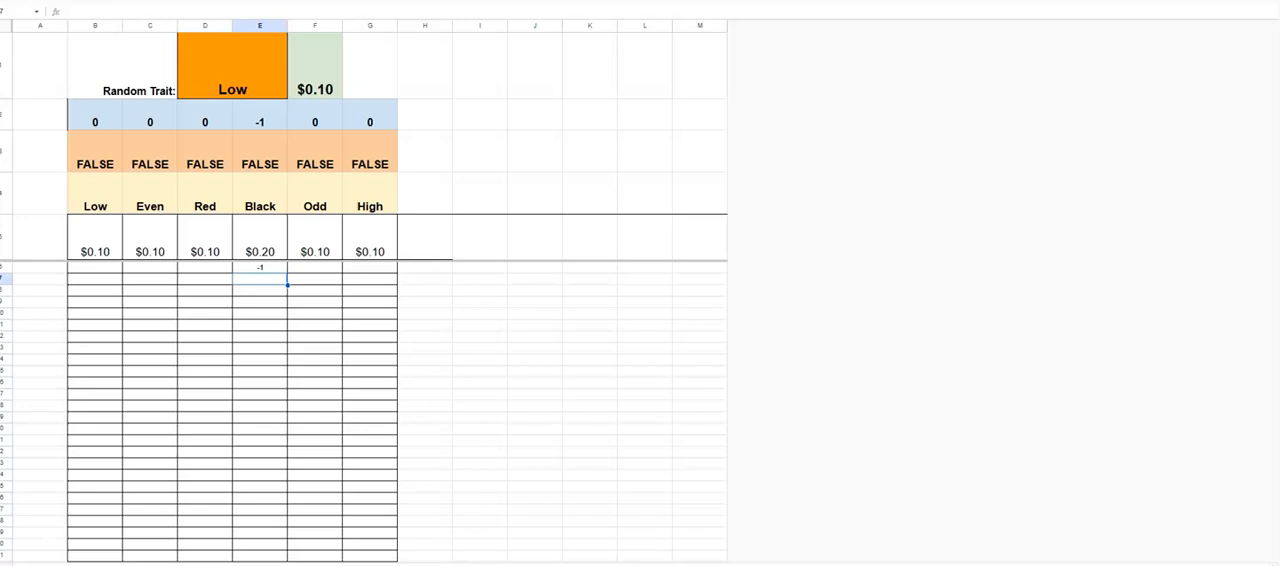
- Switch to the roulette game, place a $0.10 bet on Even and spin the wheel
left_click(230, 1)
left_click(527, 445)
left_click(1105, 540)
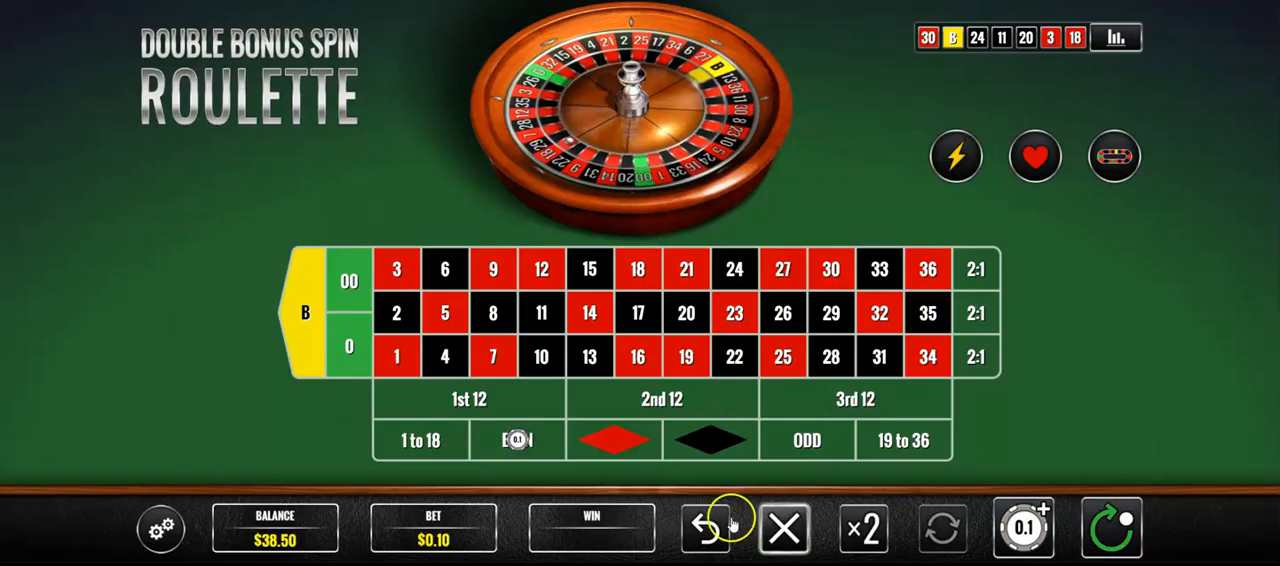
left_click(1108, 528)
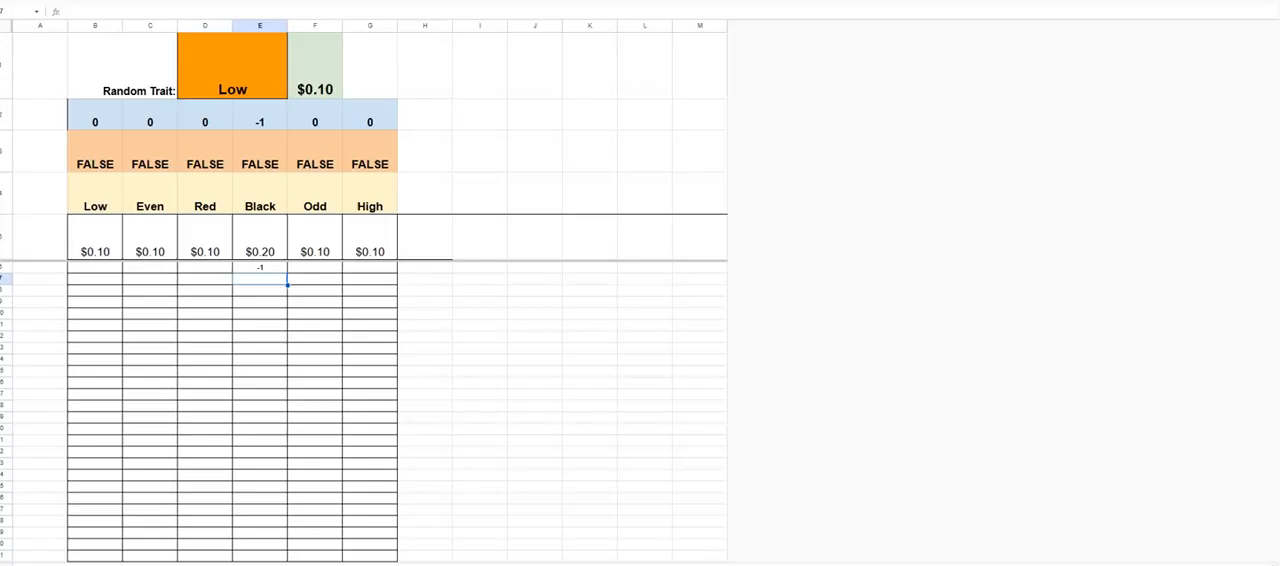
- Set the stake under Even in the tracking sheet to $0.20
left_click(156, 250)
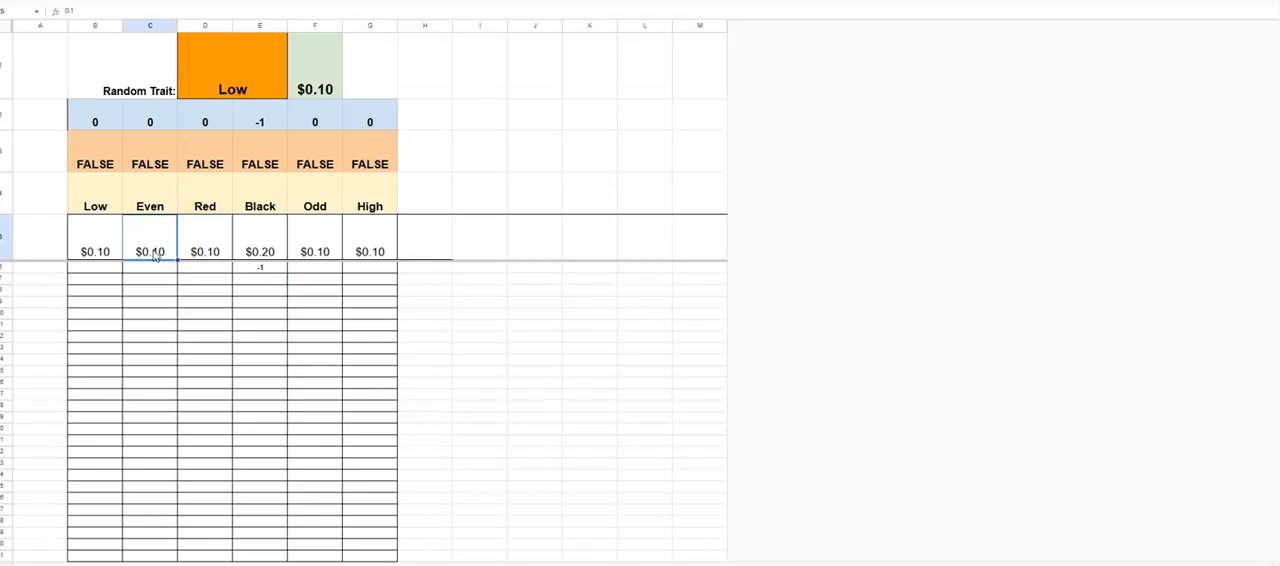
type("0.2")
key("Return")
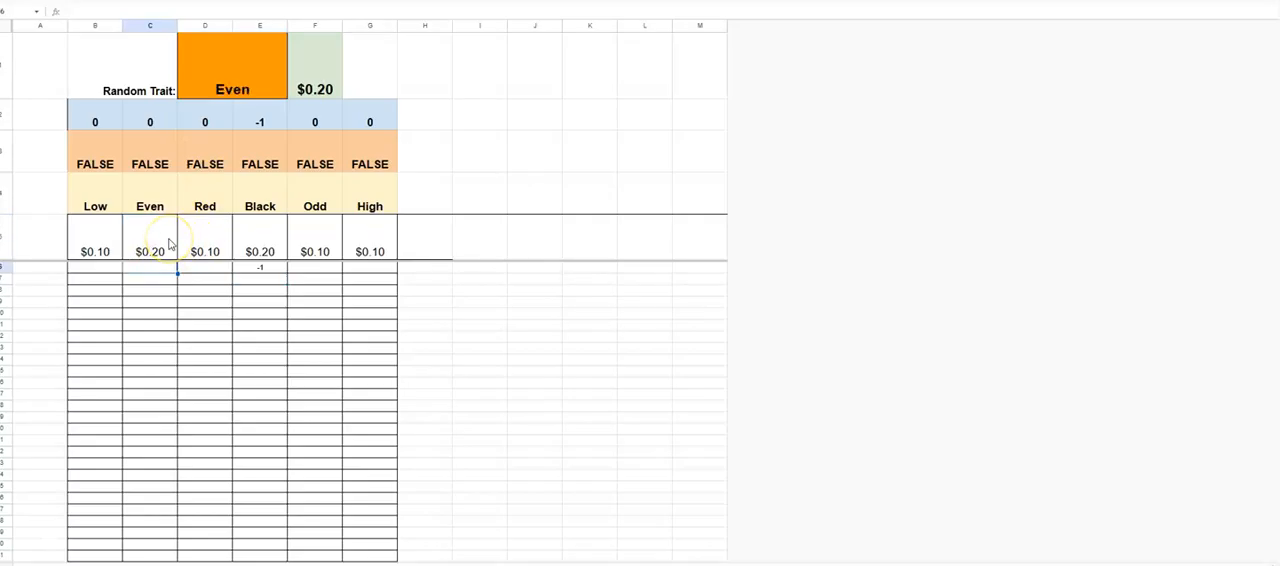
- Enter -1 under Even in row 6 of the tracking sheet
key("Return")
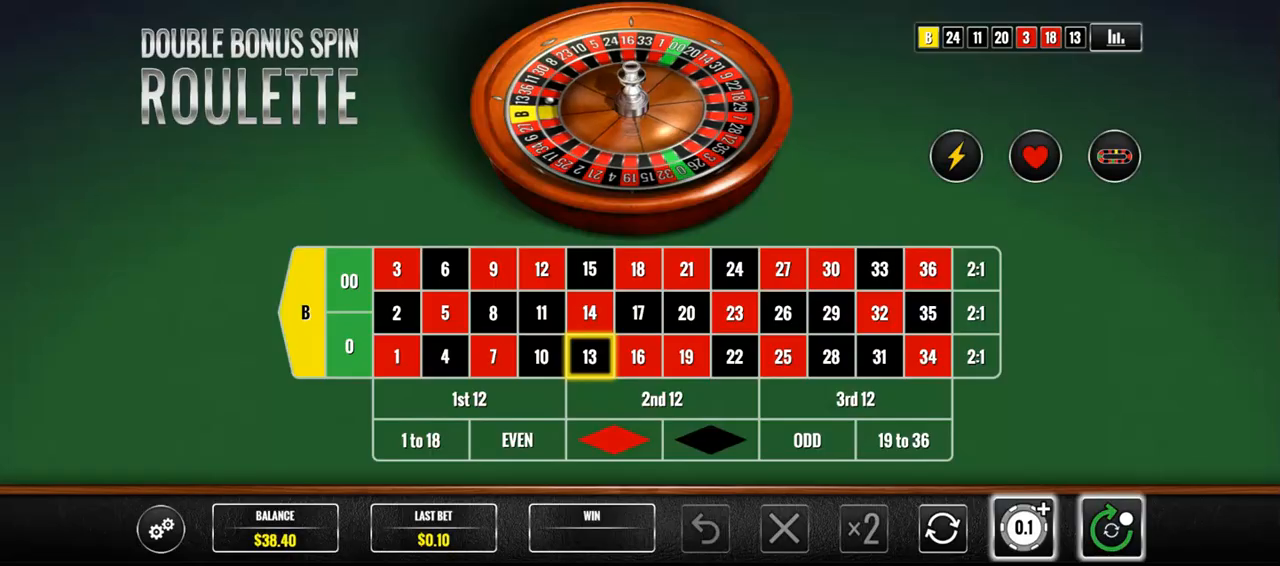
- Switch to the roulette game, place a $0.10 bet on Red and spin the wheel
left_click(614, 440)
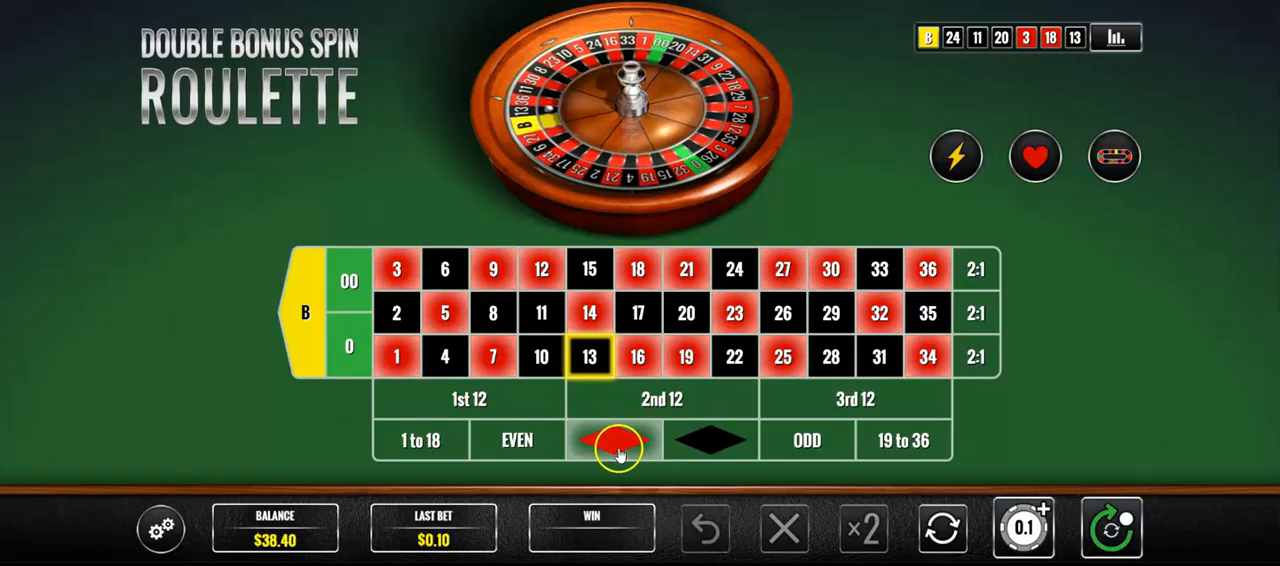
left_click(1104, 504)
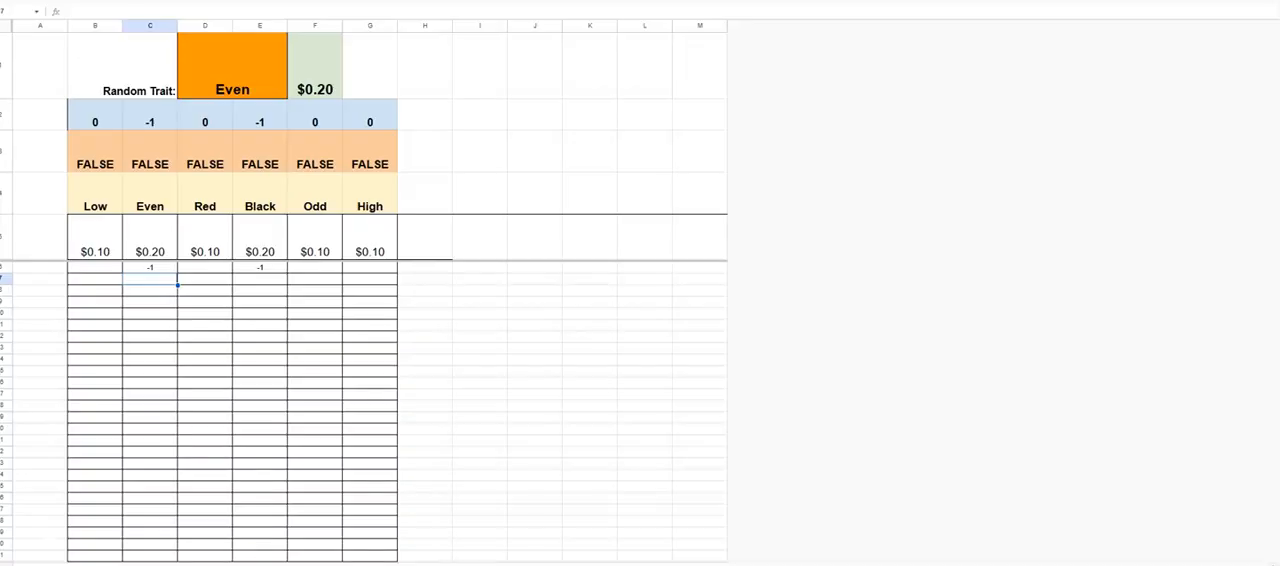
- In the tracking sheet, set the stake under Red to $0.20 and enter -1 under Red in row 6
left_click(204, 245)
key("BackSpace")
key("Return")
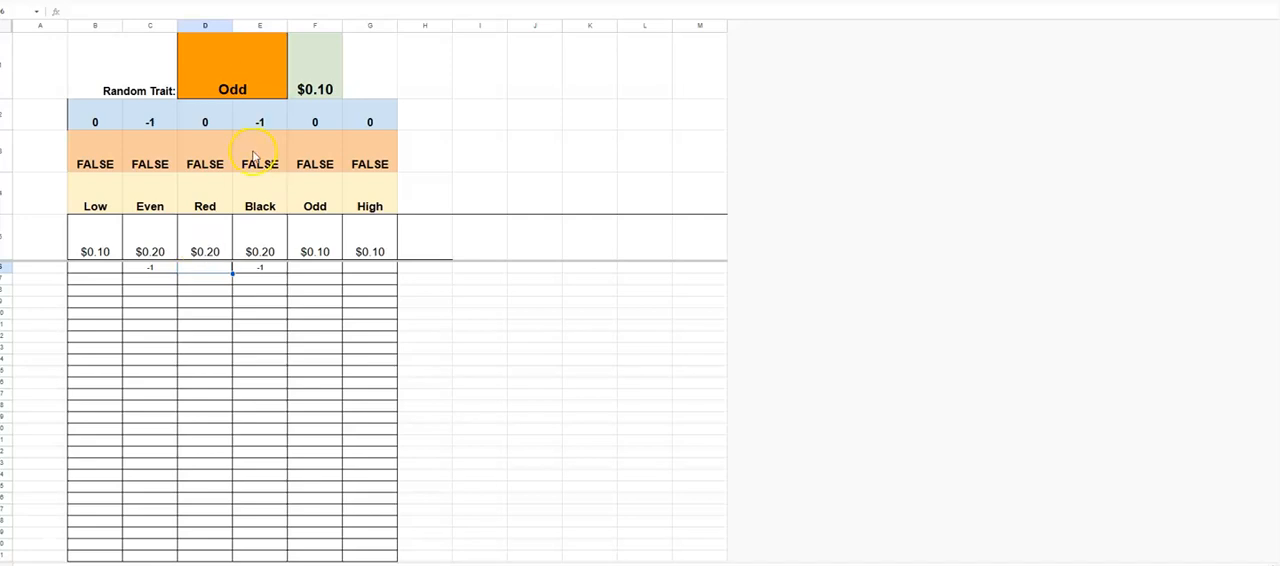
type("-1")
key("Return")
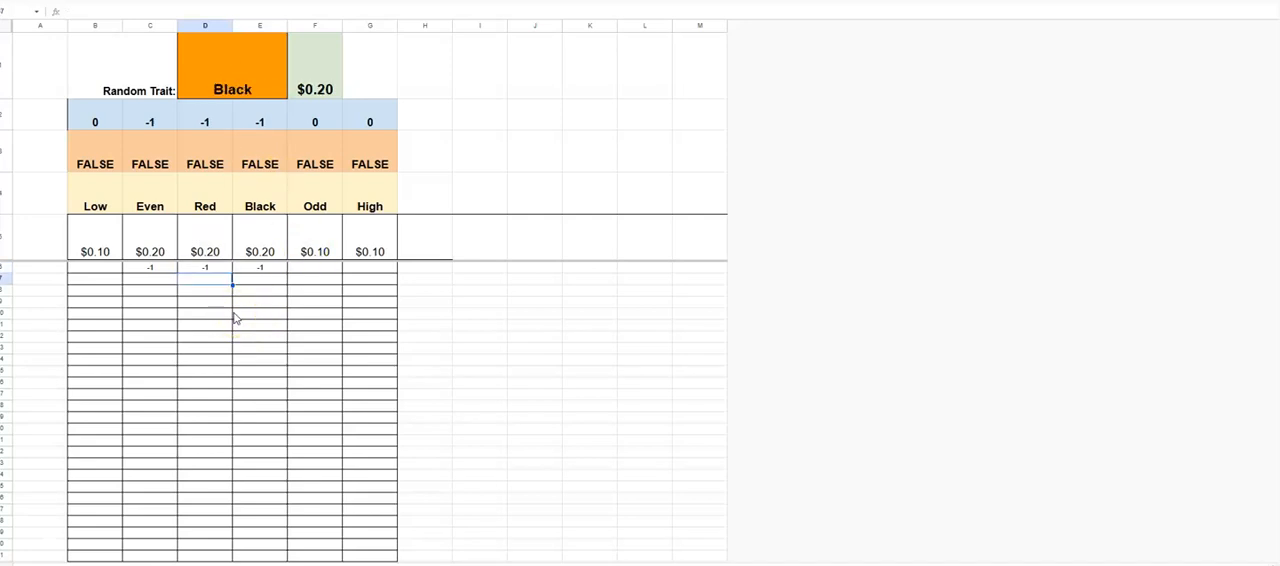
- In the roulette game, place sample bets on 1 to 18 and Even, clearing each without spinning
left_click(300, 261)
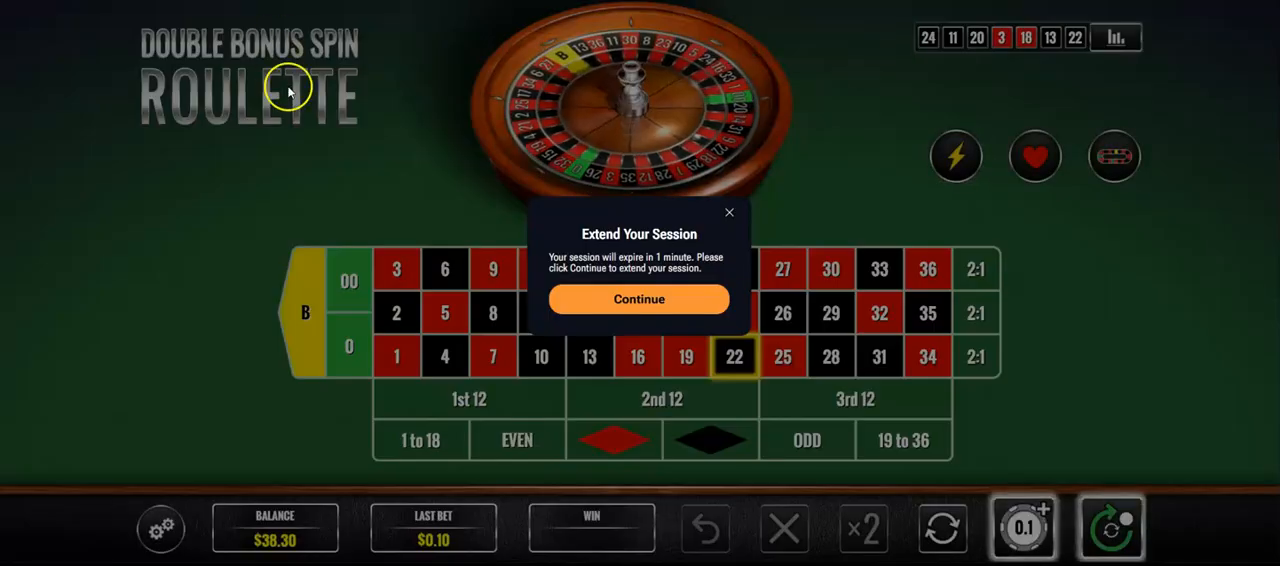
left_click(663, 298)
left_click(424, 443)
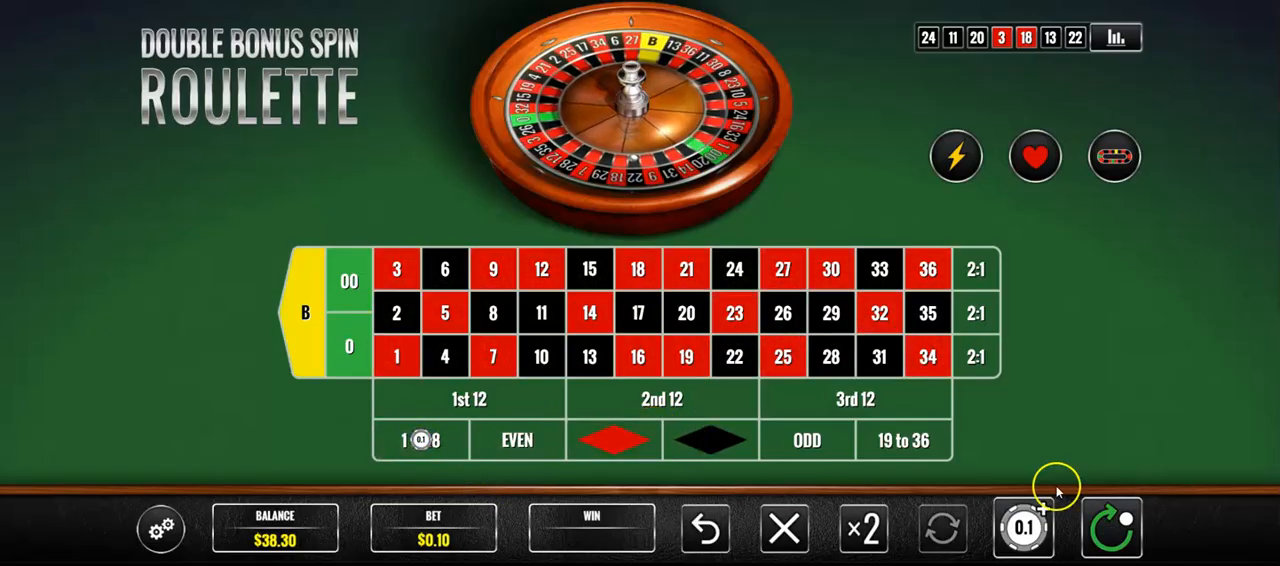
left_click(784, 528)
left_click(516, 456)
left_click(515, 458)
left_click(780, 526)
- Place sample bets on Red, Black ($0.20) and Odd ($0.10), removing each from the table without spinning
left_click(606, 443)
left_click(607, 444)
left_click(607, 444)
left_click(680, 387)
left_click(705, 528)
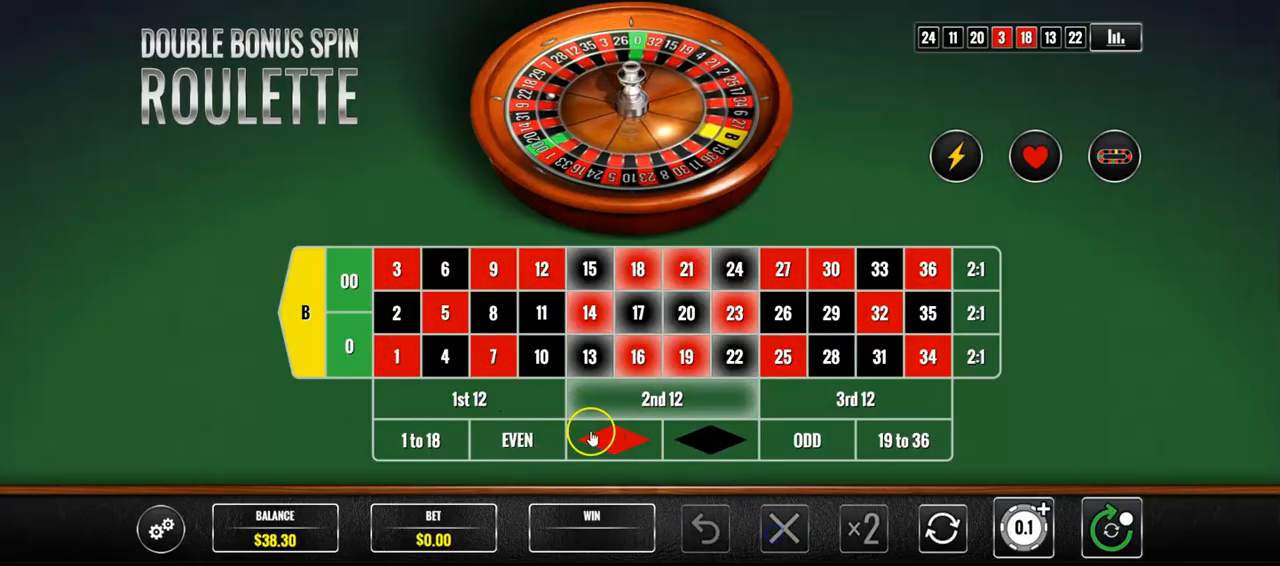
left_click(712, 441)
left_click(714, 442)
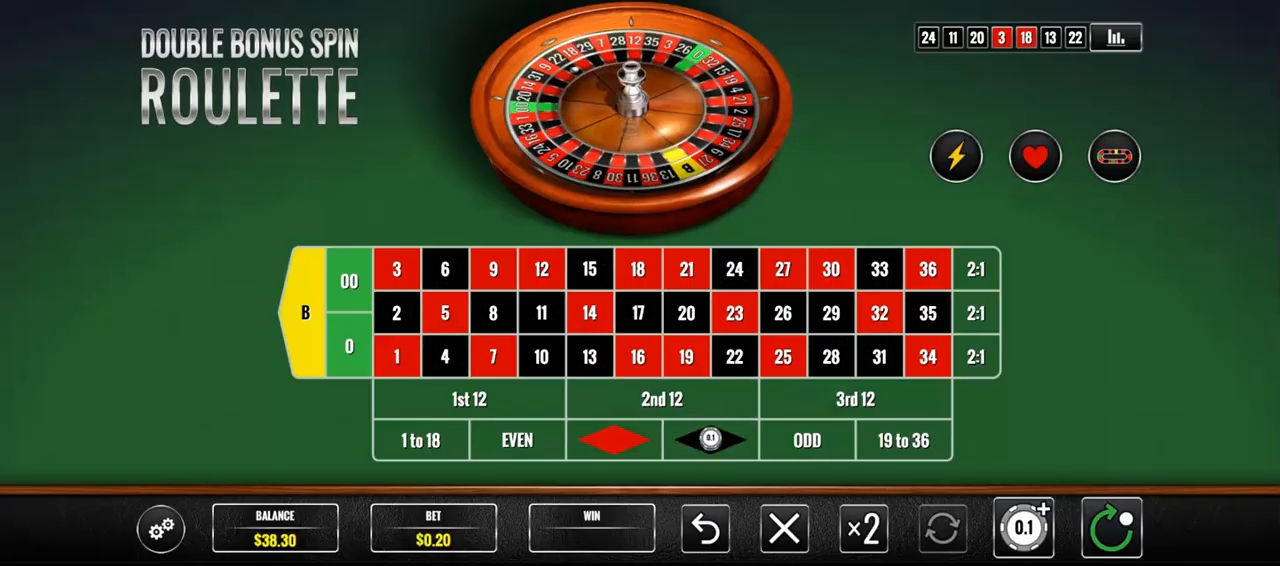
left_click(785, 527)
left_click(808, 440)
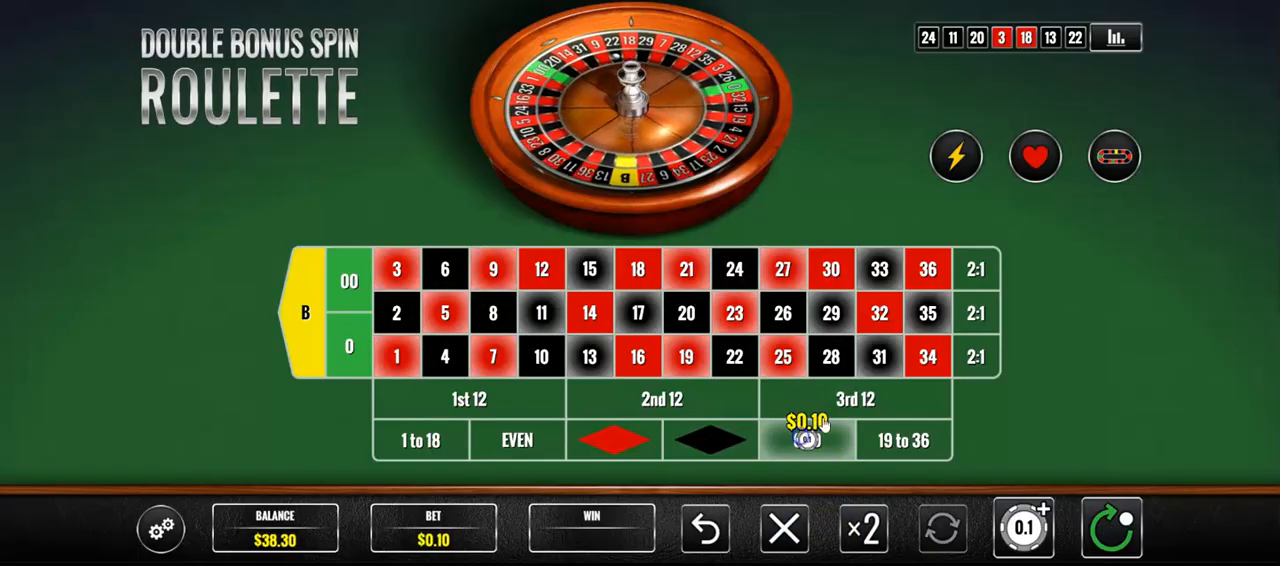
left_click(785, 528)
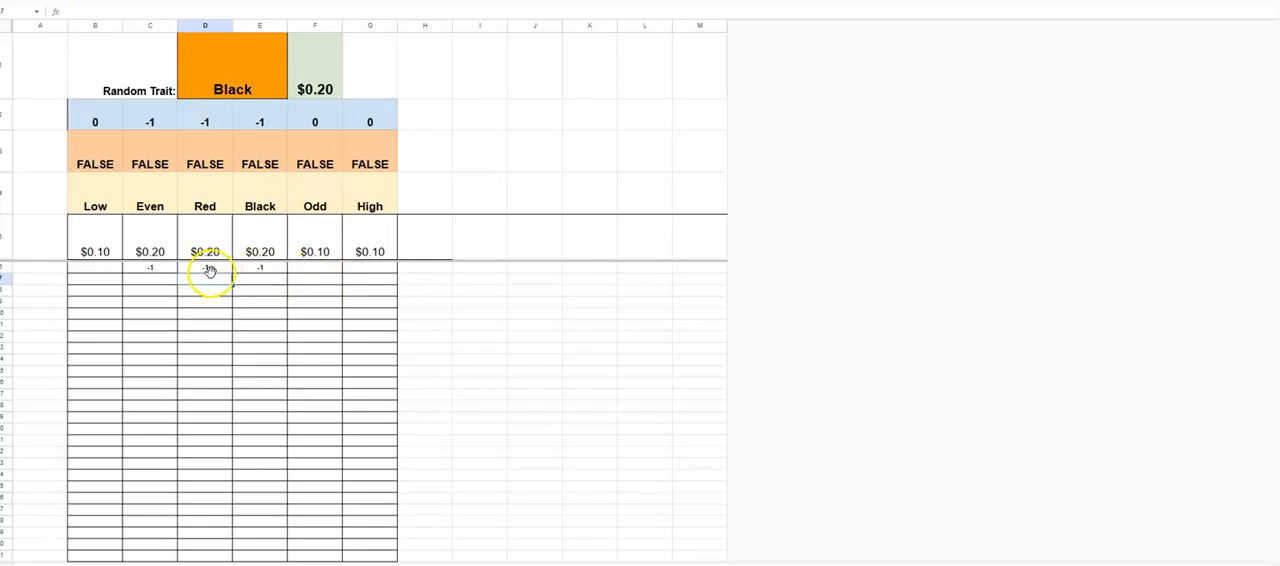
- In the tracking sheet, enter -2 under Even in row 7 and set Even's stake to $0.30
left_click(151, 277)
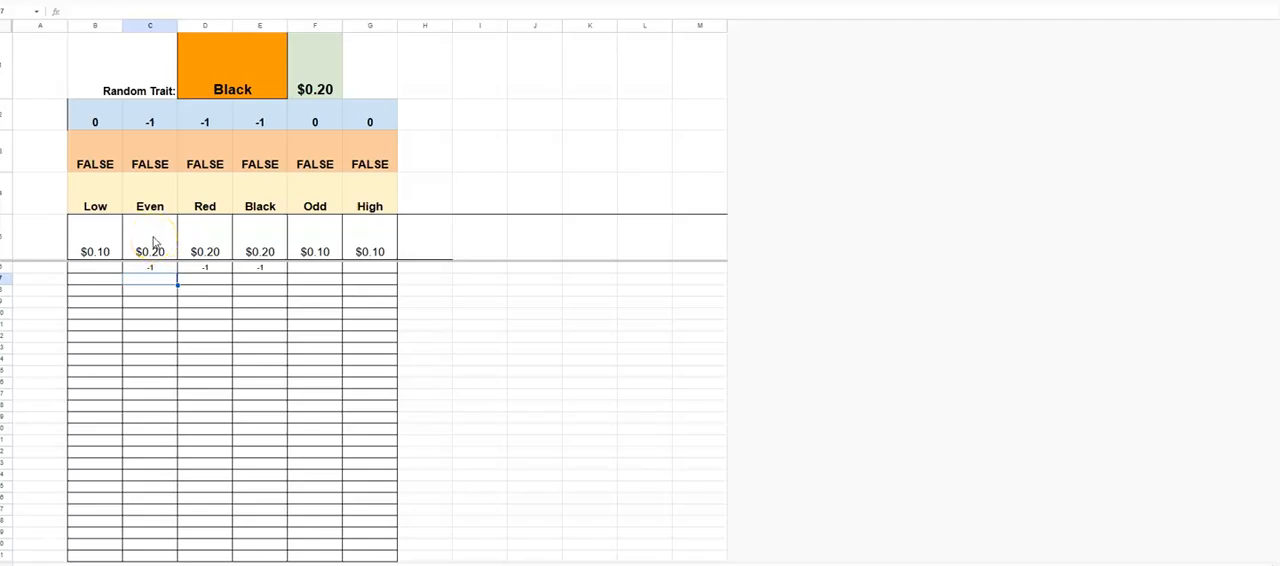
key("Return")
left_click(155, 242)
type("0.3")
key("Return")
- Examine Even's stake and its recorded results from row 6 down
left_click(166, 292)
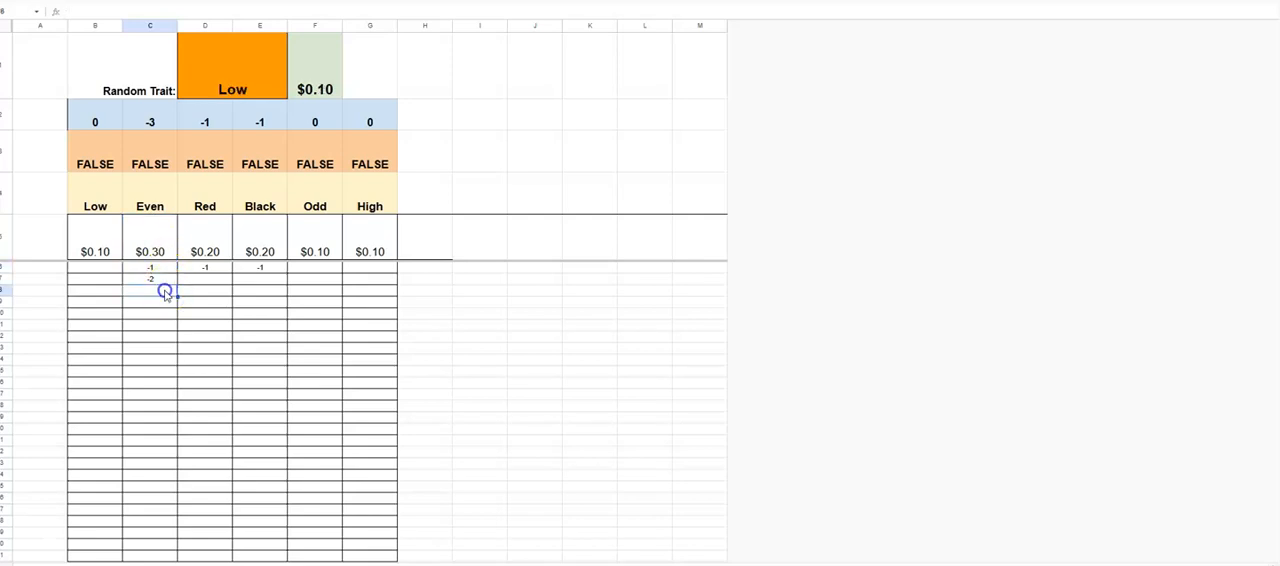
left_click(163, 282)
left_click(149, 241)
left_click(158, 294)
left_click(154, 254)
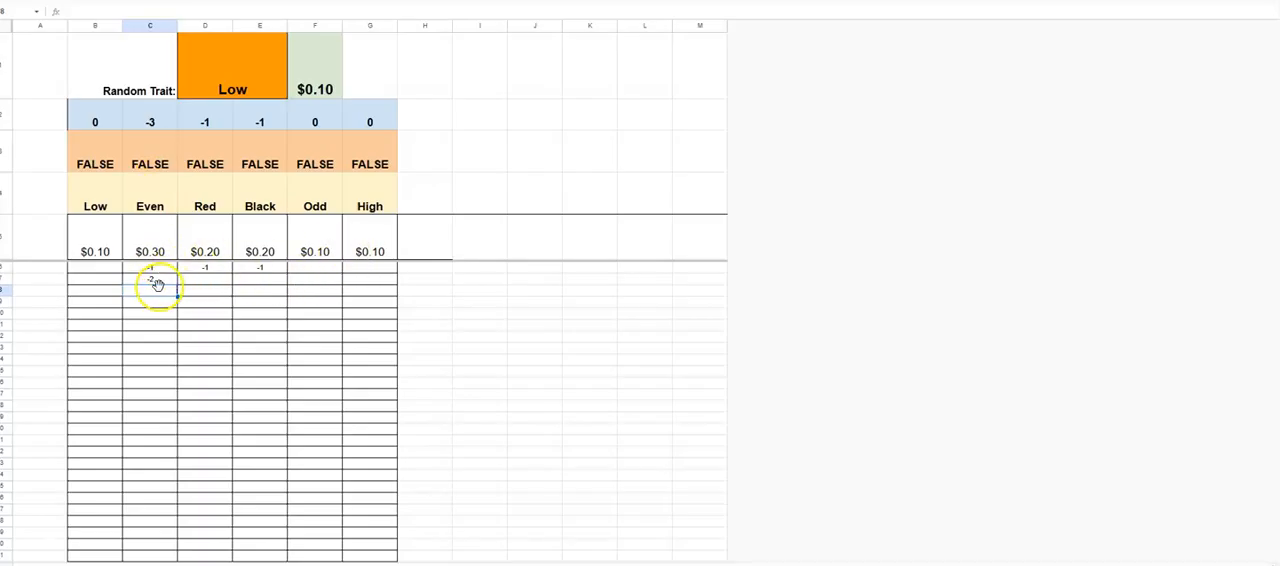
left_click(165, 270)
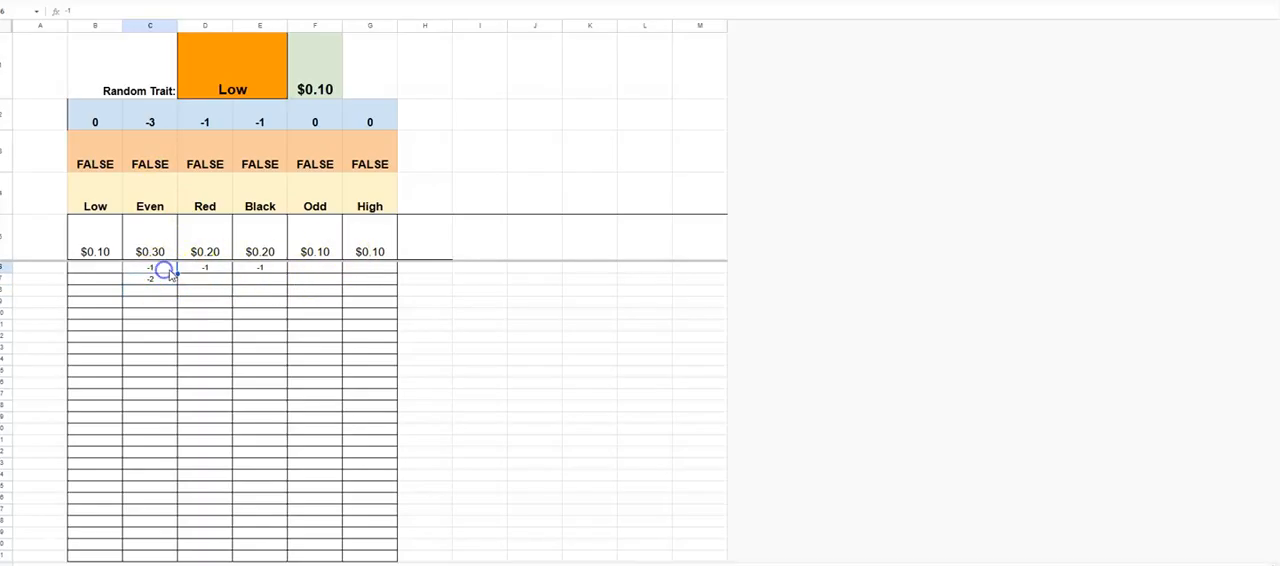
left_click(166, 380, "shift")
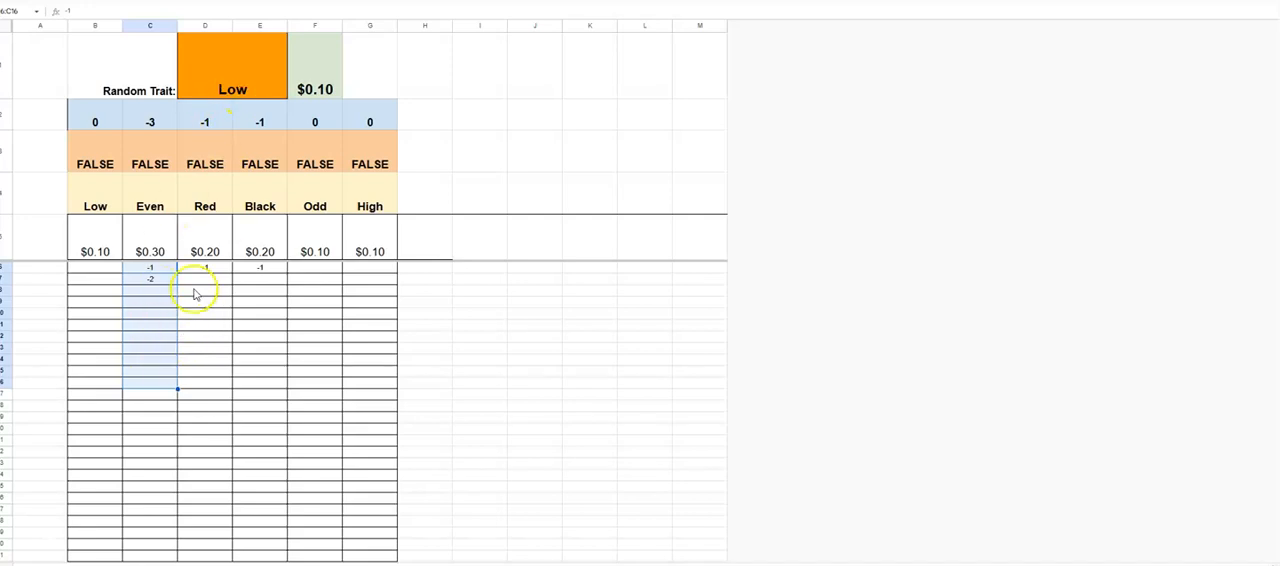
left_click(157, 292)
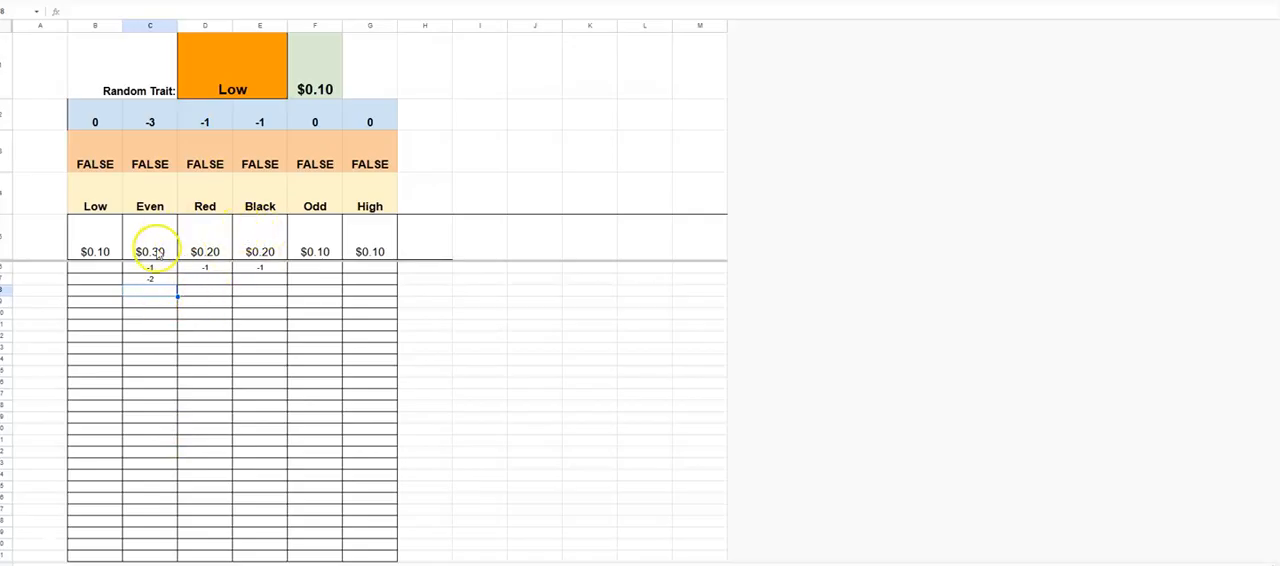
- Enter -3 under Even in row 8 and set Even's stake to $0.40
left_click(157, 294)
type("-3")
key("Return")
left_click(163, 246)
type("-4")
key("Return")
- Enter -4 under Even in row 9 and set Even's stake to $0.50
left_click(155, 302)
left_click(161, 241)
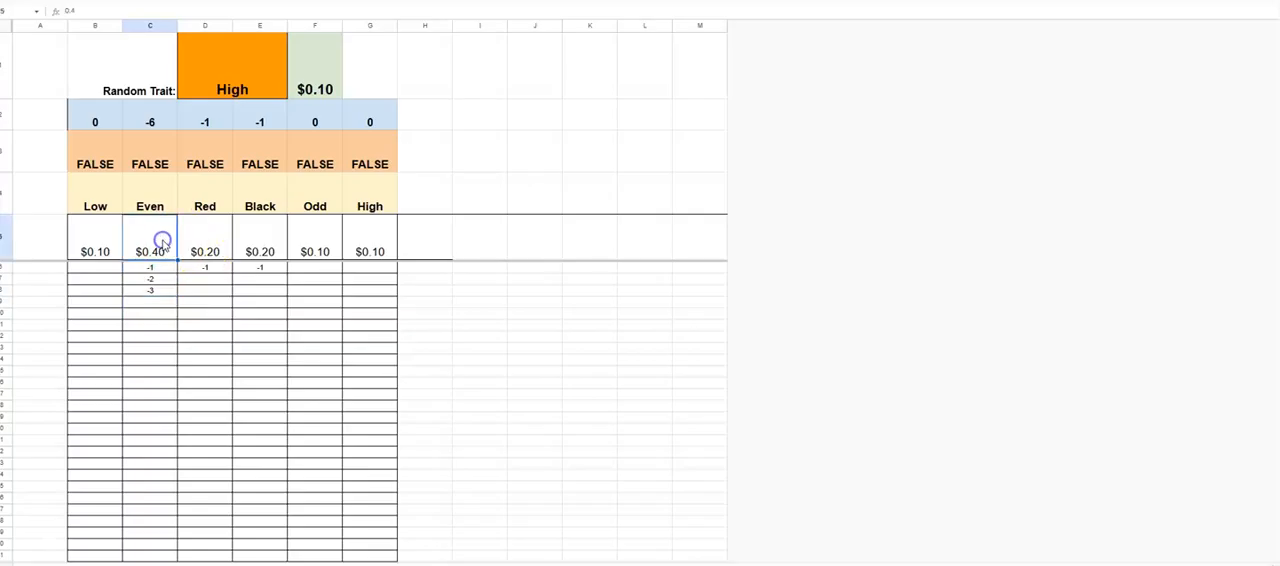
left_click(157, 303)
left_click(160, 303)
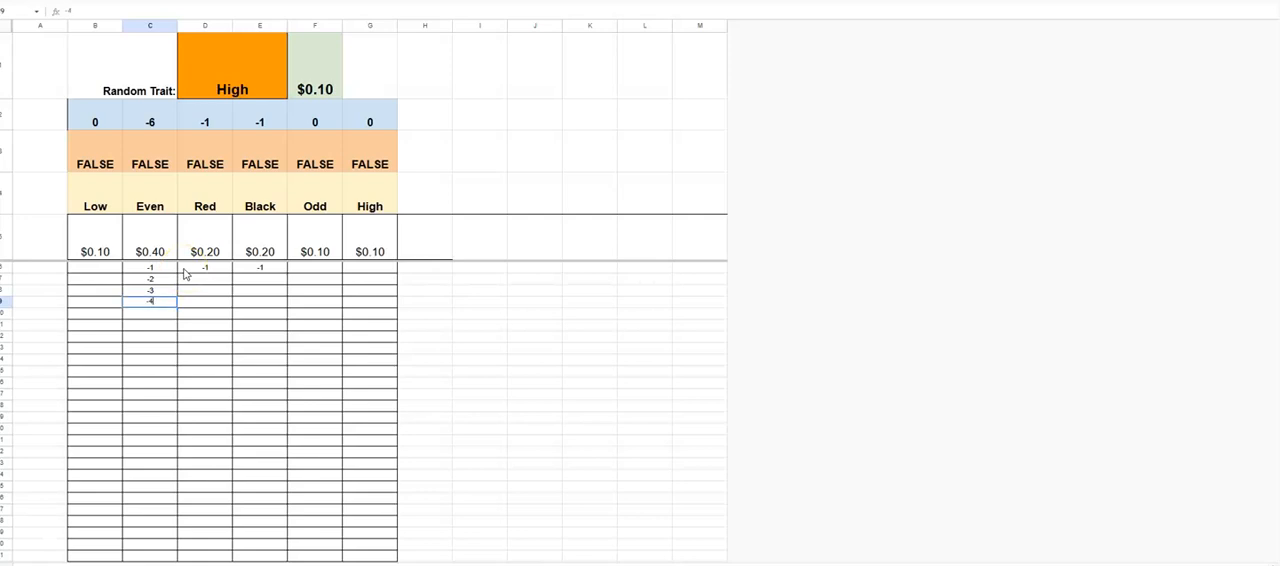
type("-4")
key("Return")
left_click(144, 248)
type(".5")
key("Return")
- Record a win of 5 under Even in row 10 and set Even's stake to $0.40
left_click(164, 311)
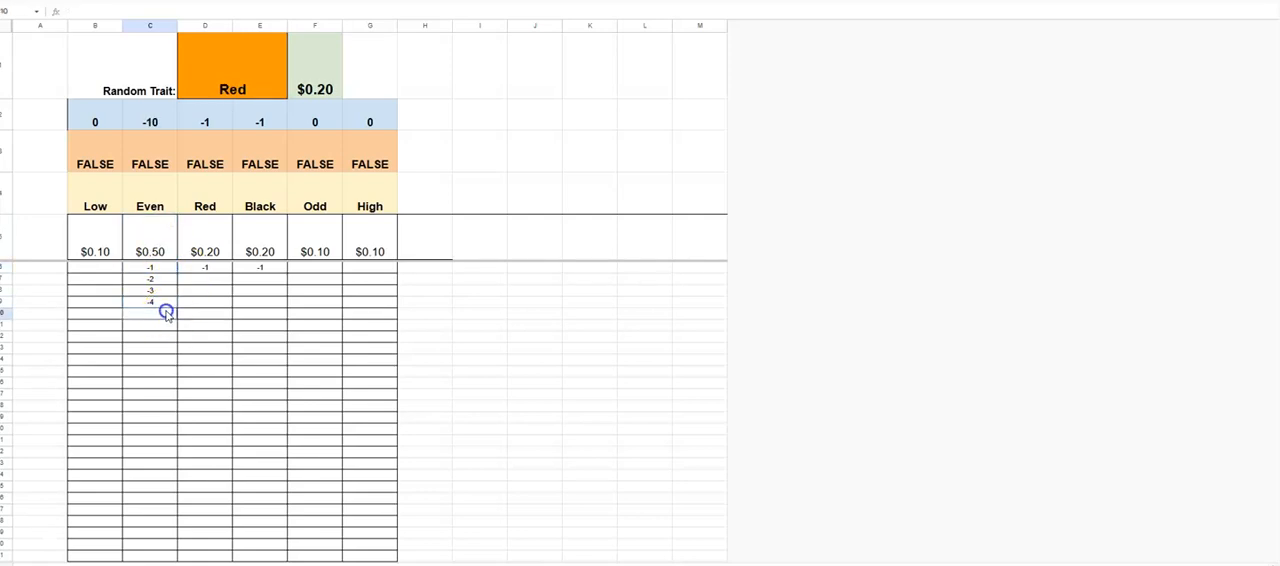
type("5")
key("Return")
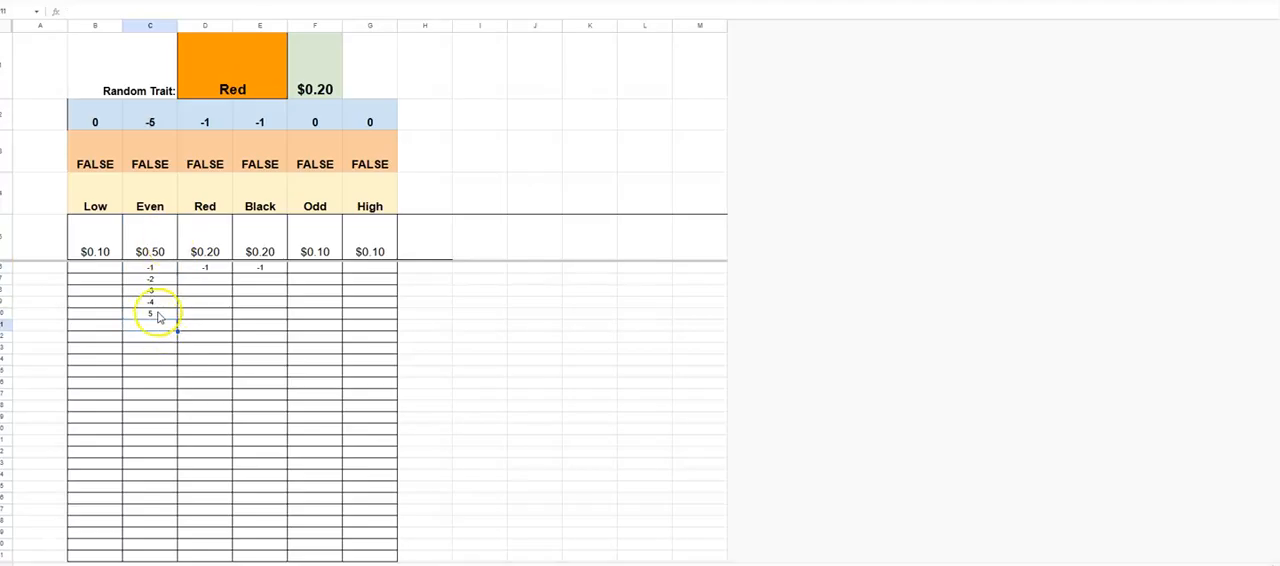
left_click(160, 239)
type(".4")
key("Return")
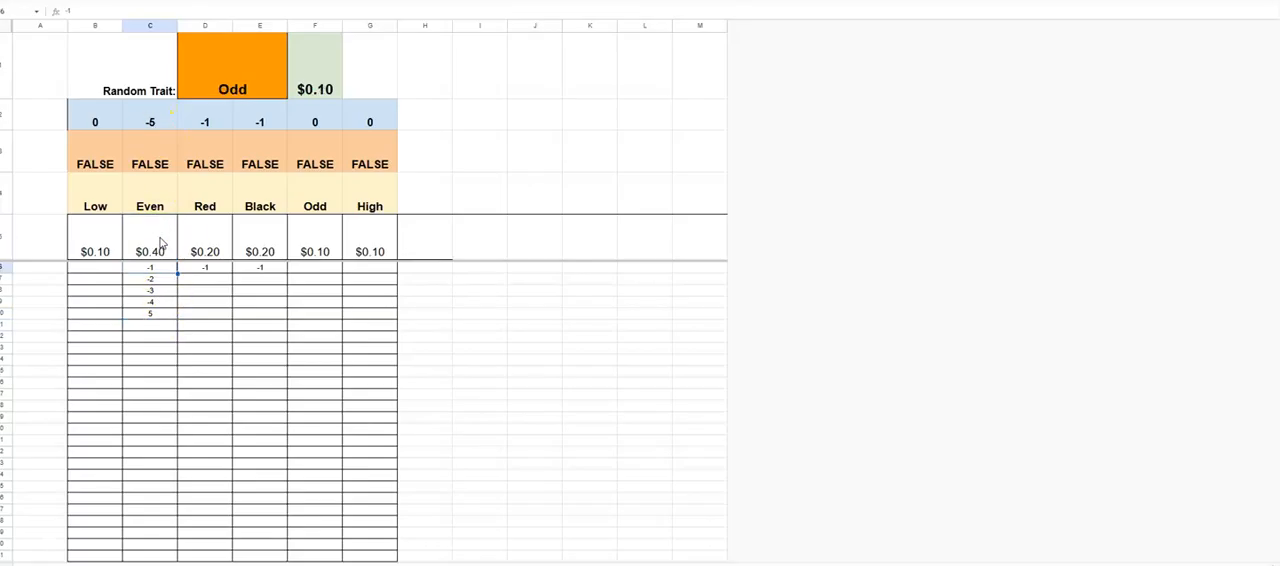
left_click(160, 324)
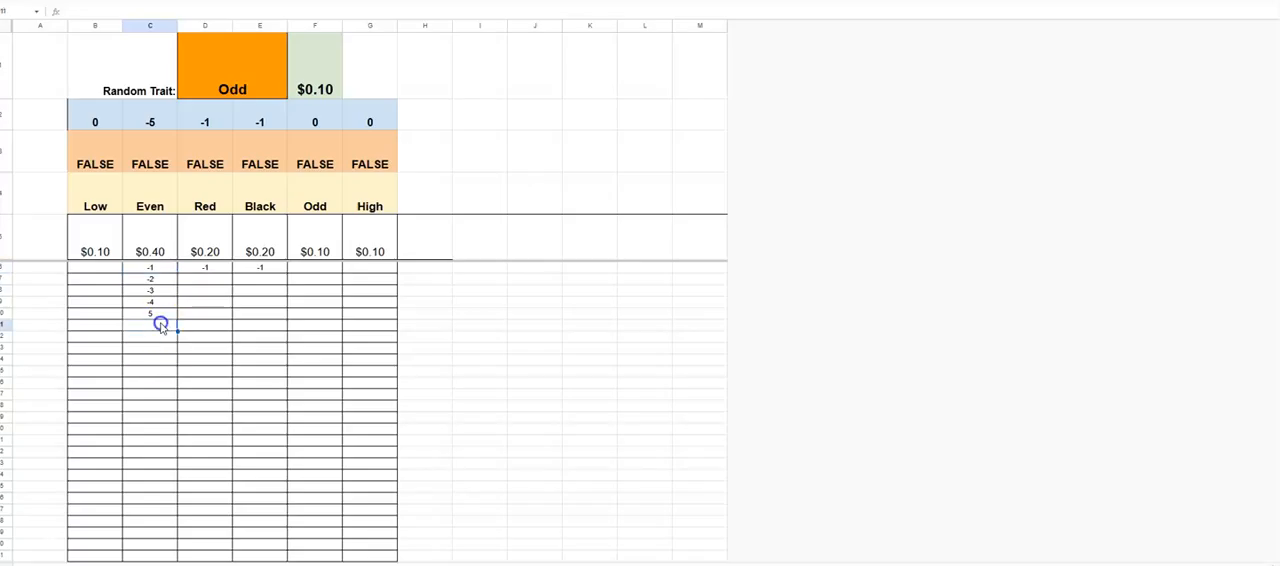
left_click(163, 270)
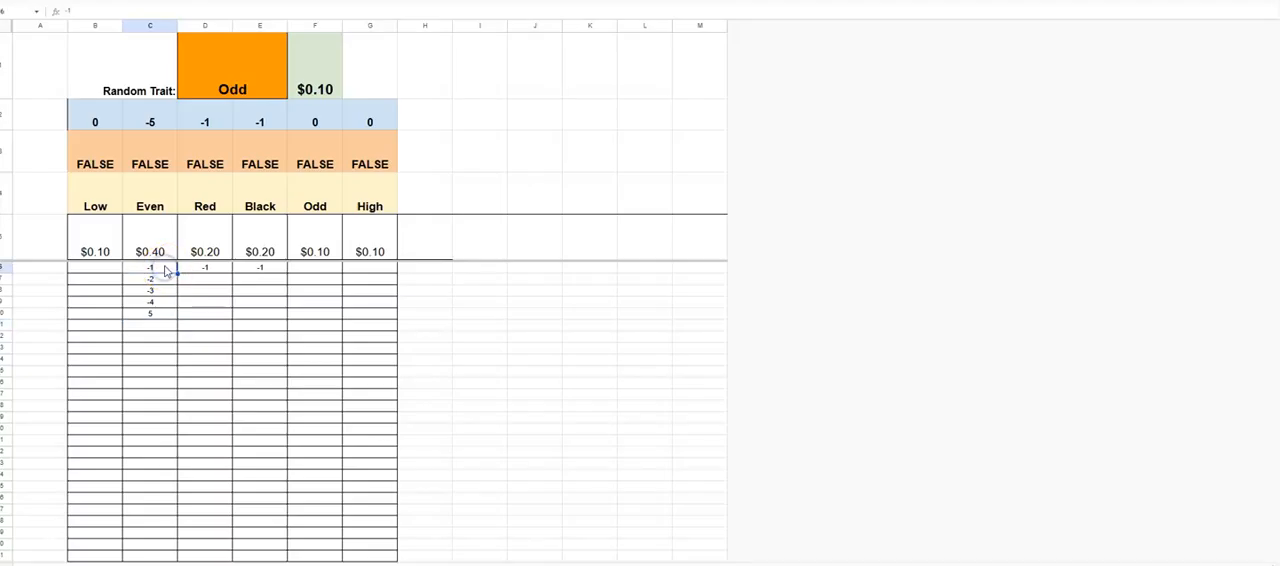
left_click(43, 292)
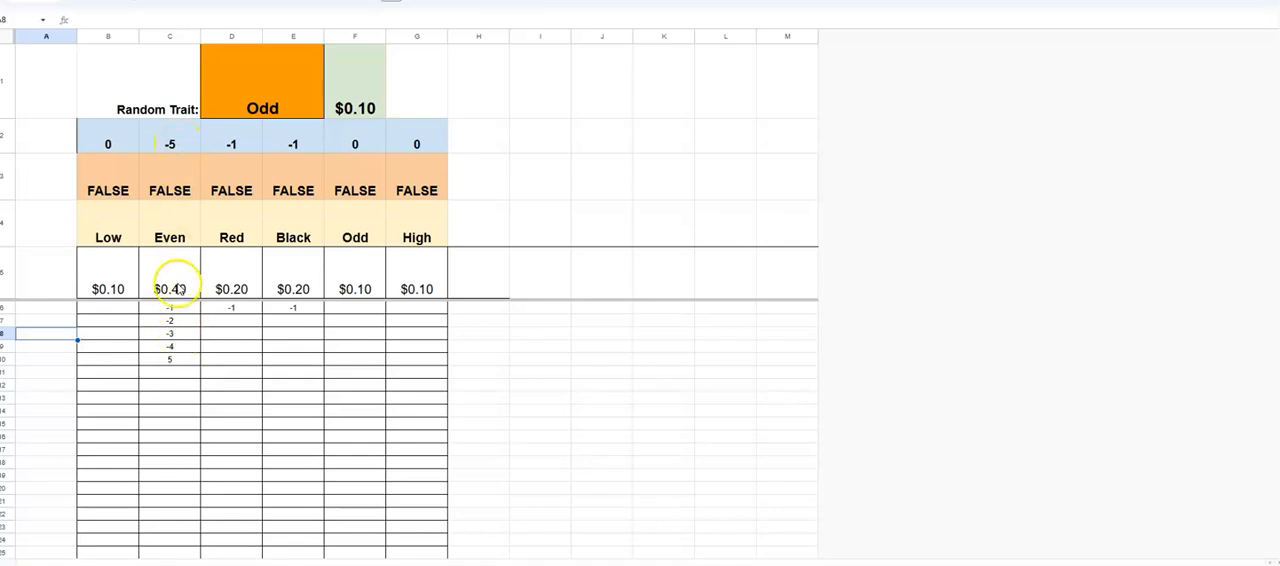
- Clear the entry under Even in row 10
left_click(176, 362)
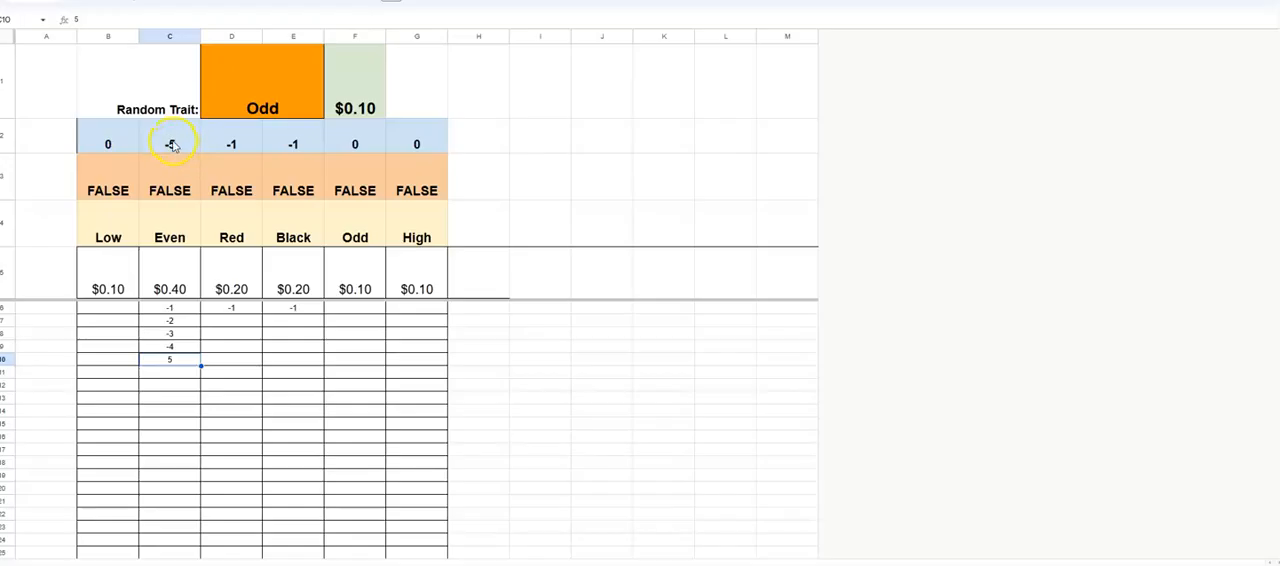
key("Delete")
left_click(178, 347)
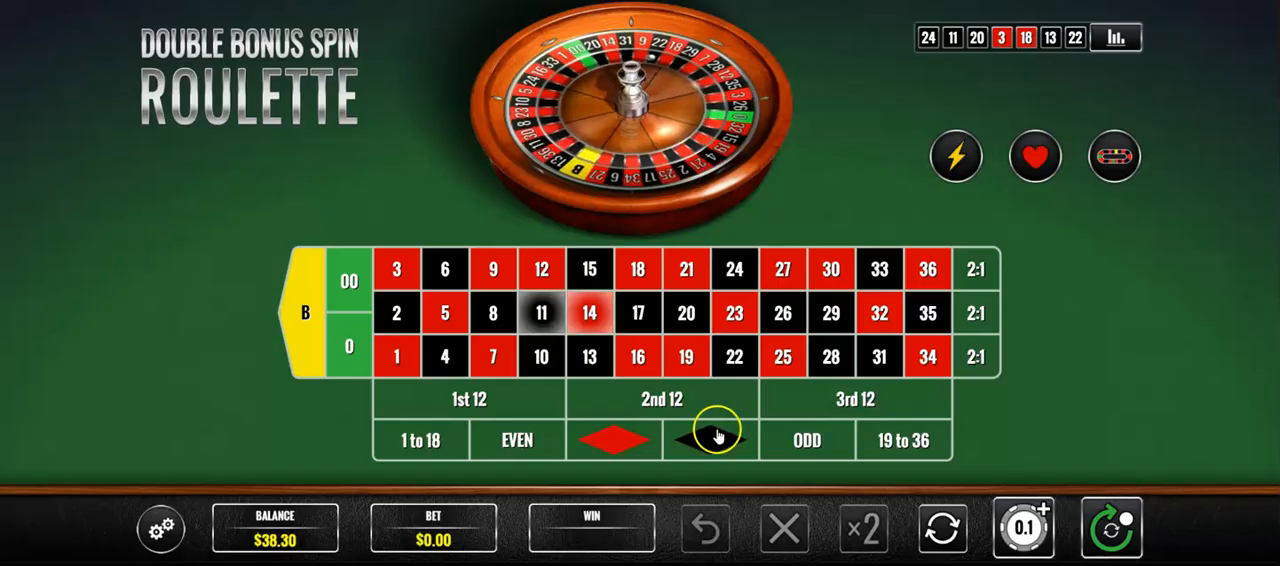
- Switch to the roulette game and choose the $1 chip for betting
left_click(1027, 552)
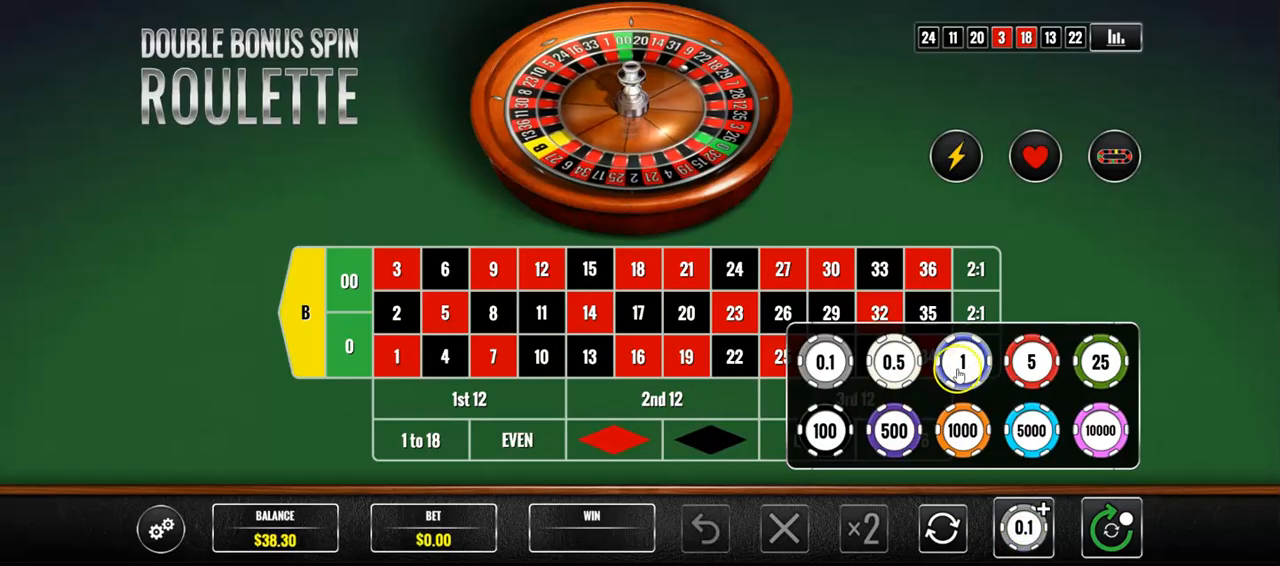
left_click(963, 364)
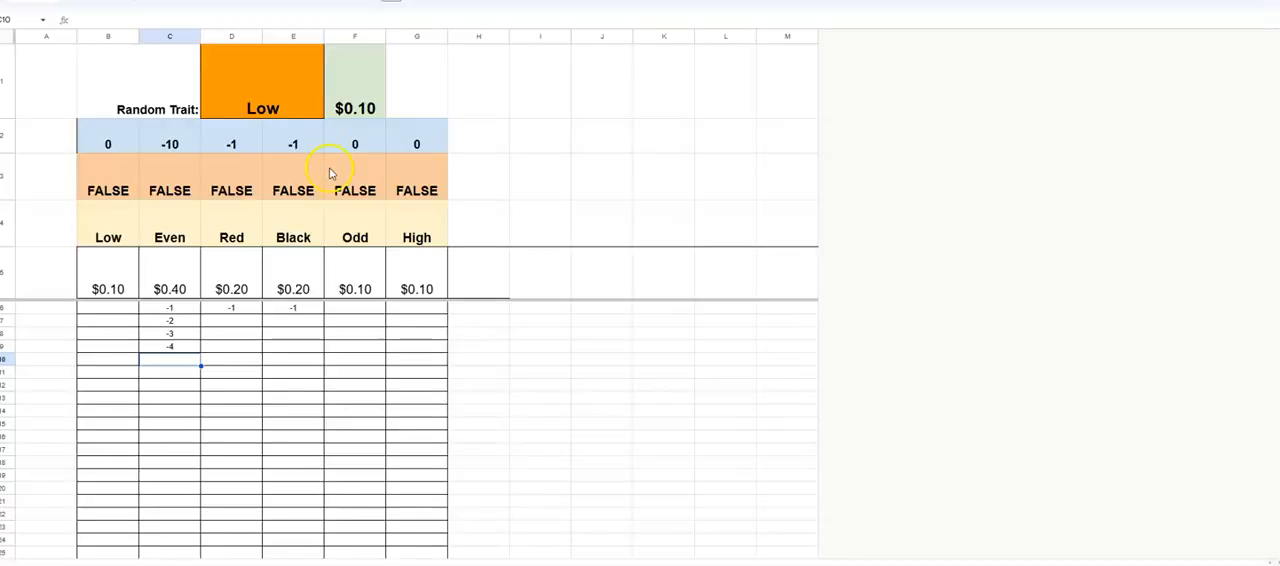
- In the tracking sheet, enter -5 under Even in row 10 and set Even's stake to $0.50
left_click(188, 365)
left_click(187, 370)
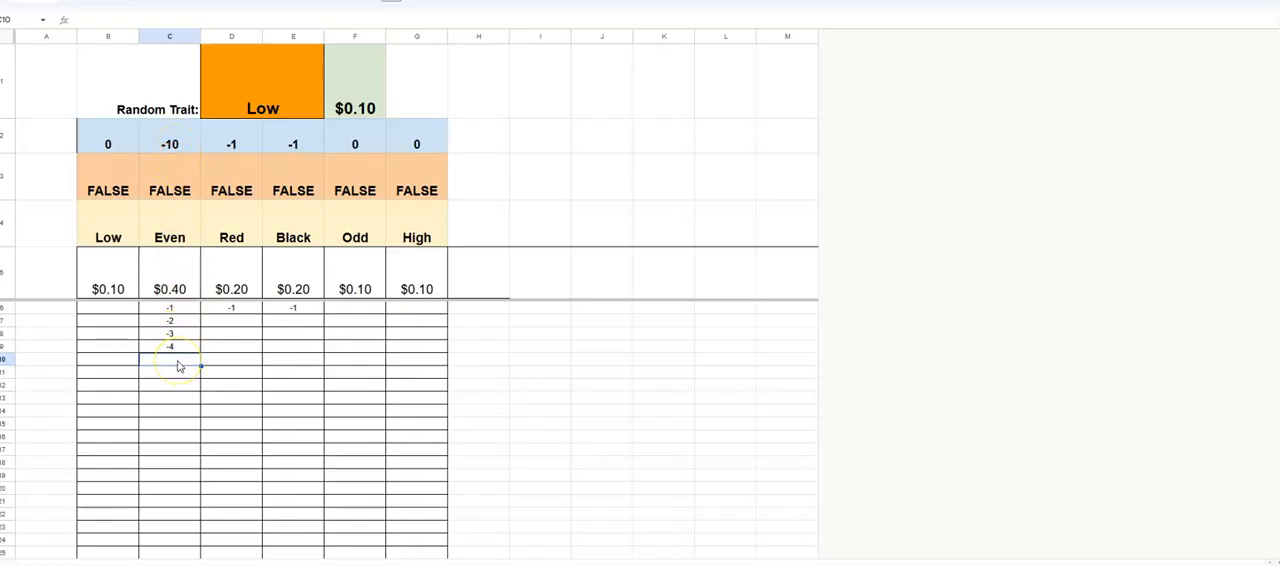
type("-5")
key("Return")
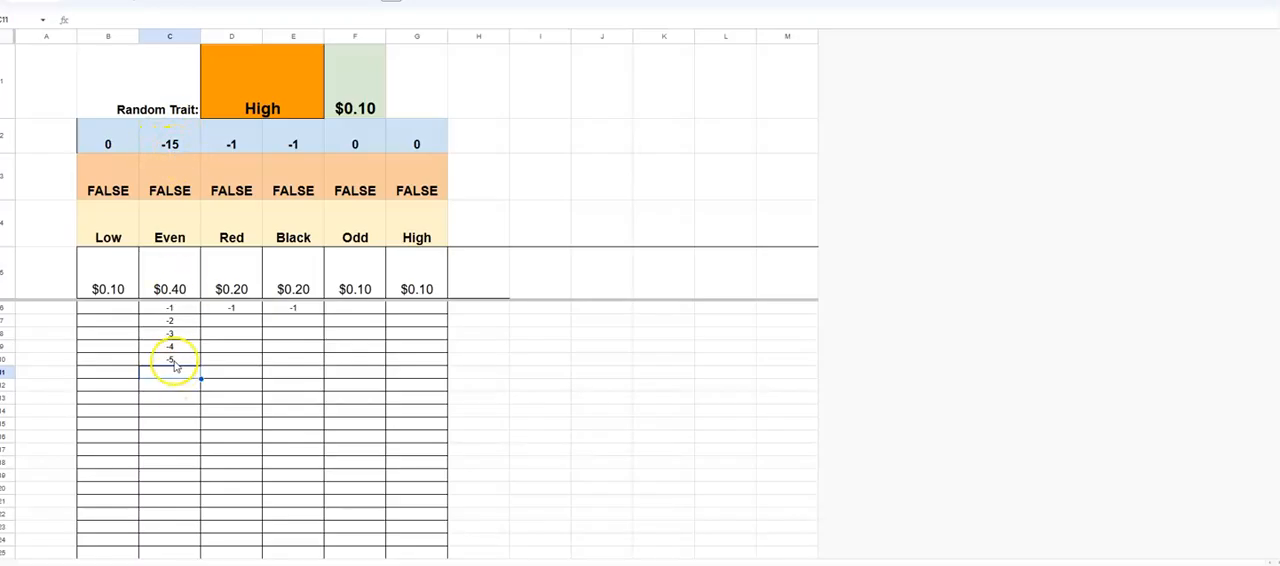
left_click(170, 289)
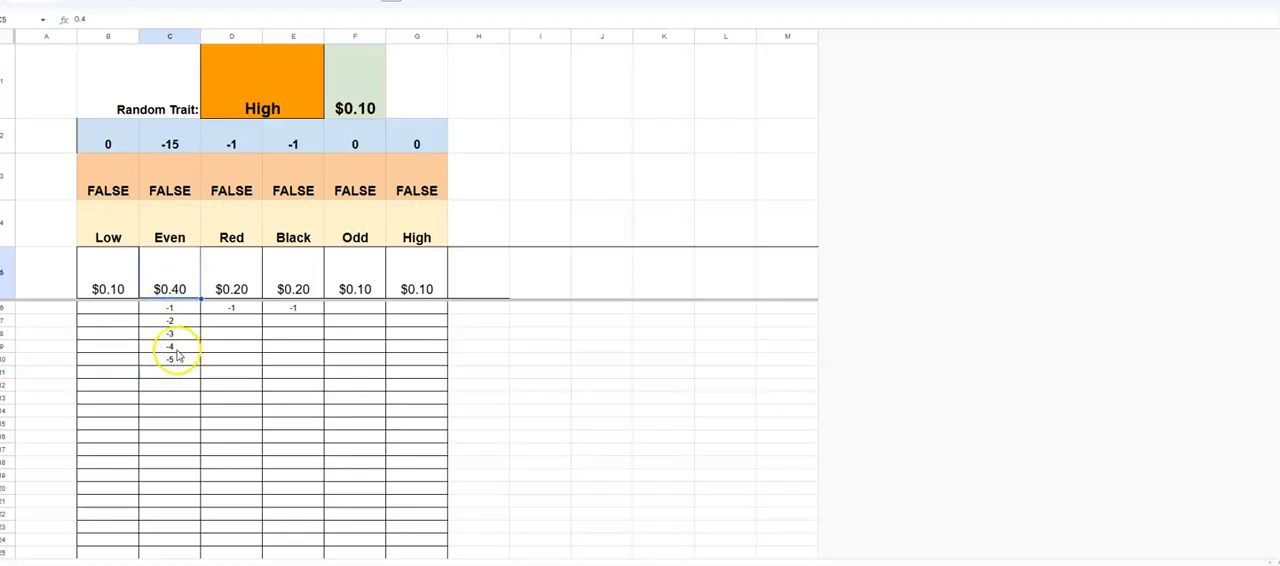
type("0.5")
key("Return")
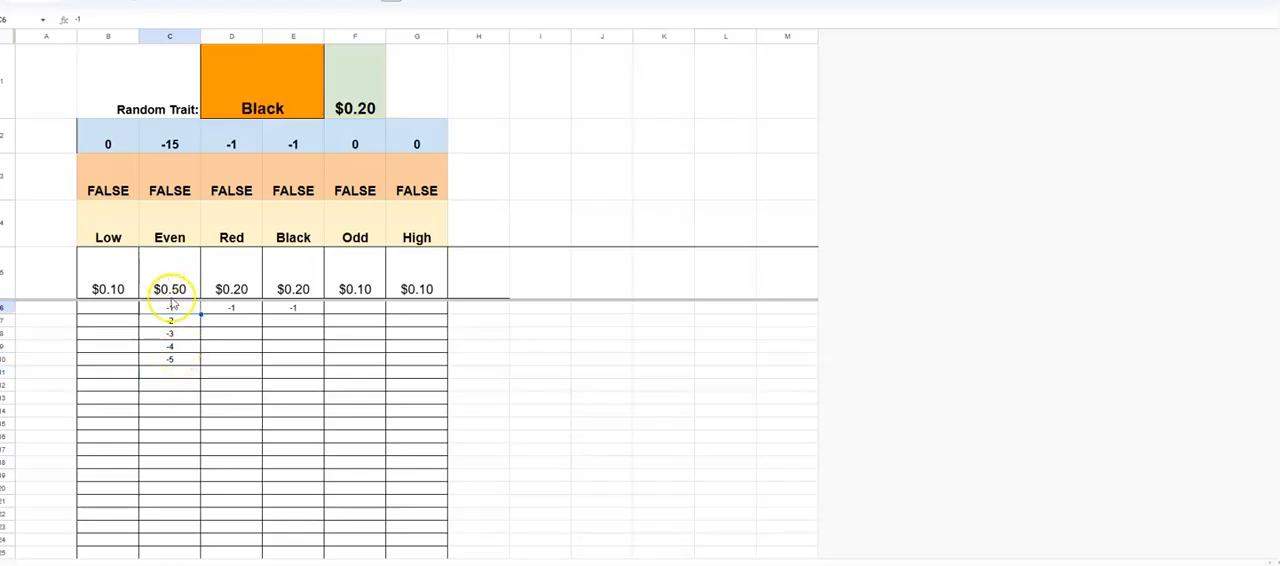
left_click(184, 371)
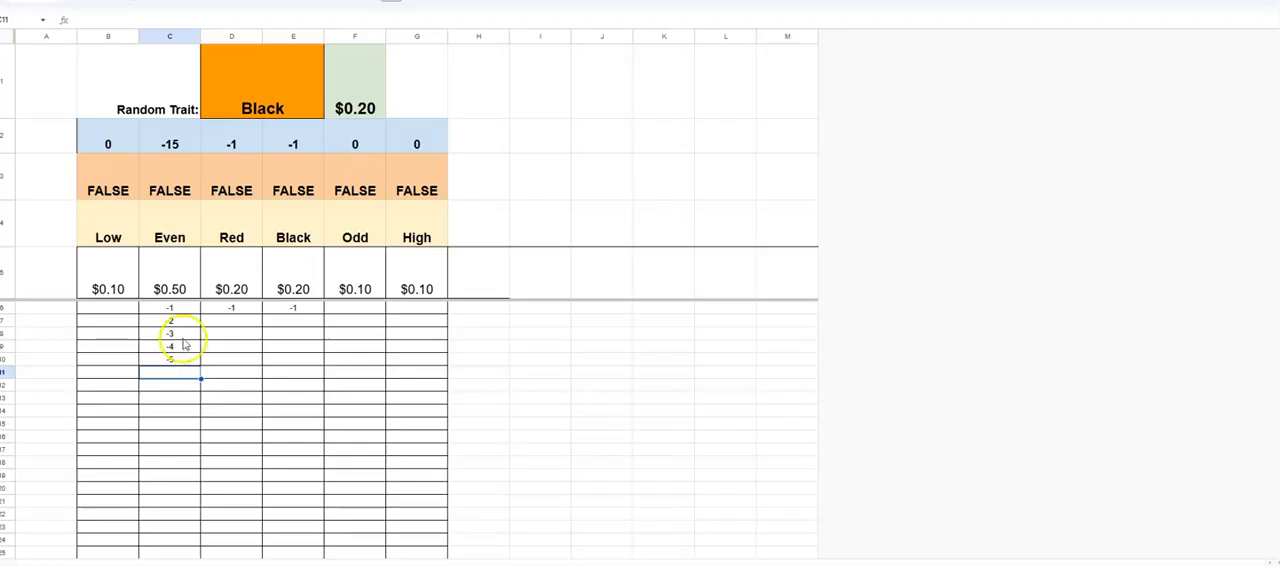
- Raise the stake under Even to $0.60 and select the empty Even cell in row 11
left_click(174, 290)
type("0.6")
key("Return")
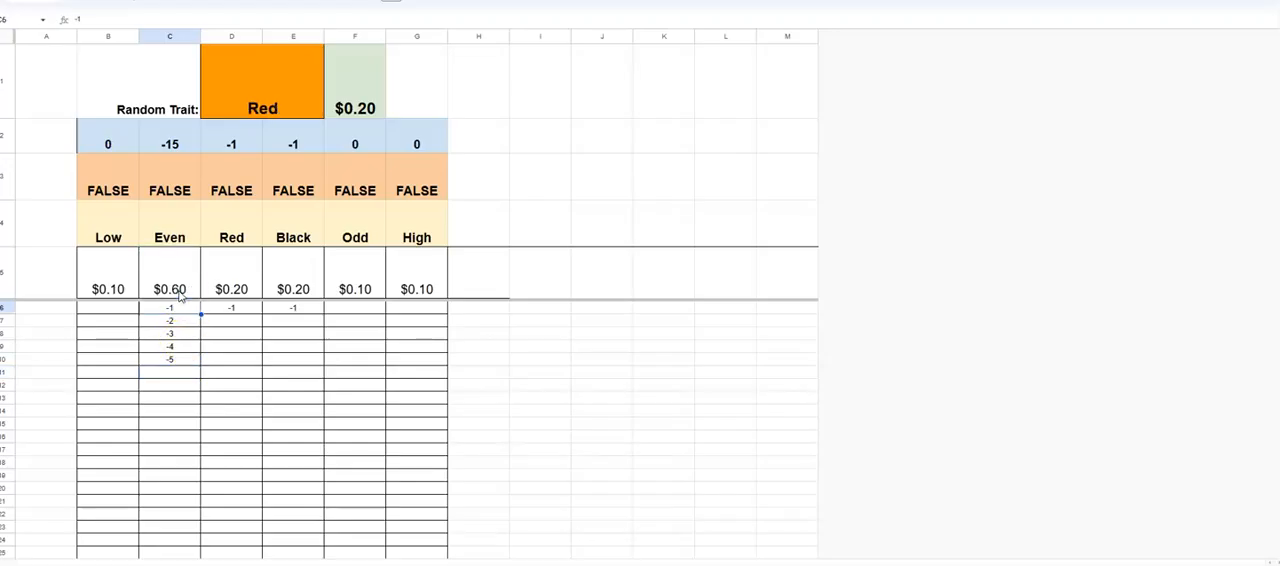
left_click(185, 376)
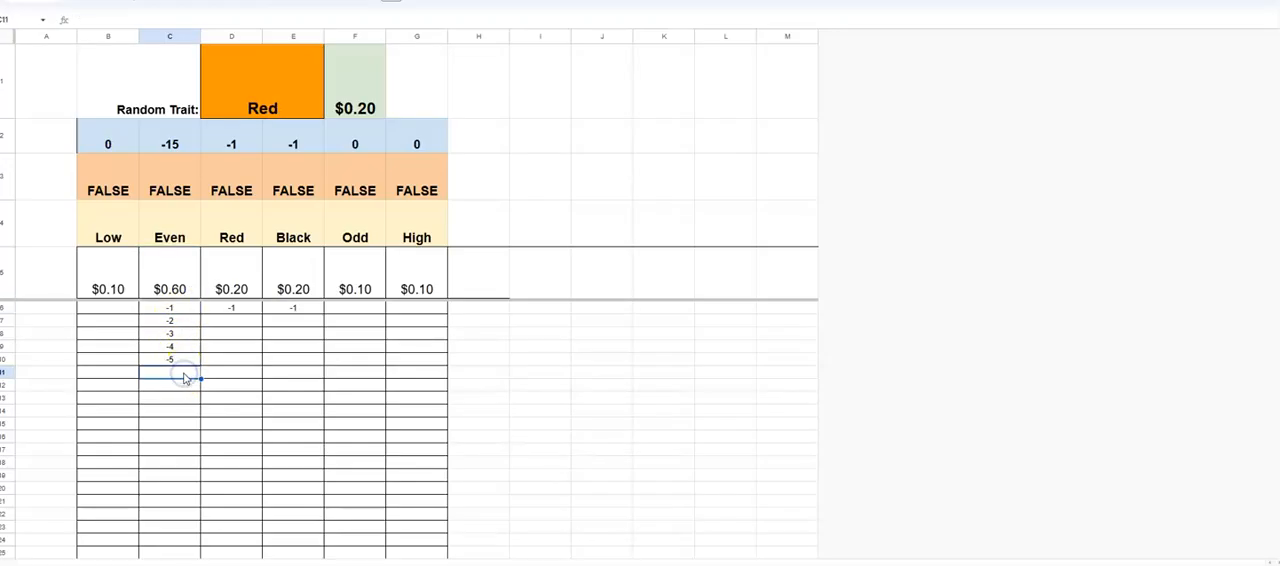
- Record the wins 6, 5 and 4 under Even in rows 11 to 13
type("6")
key("Return")
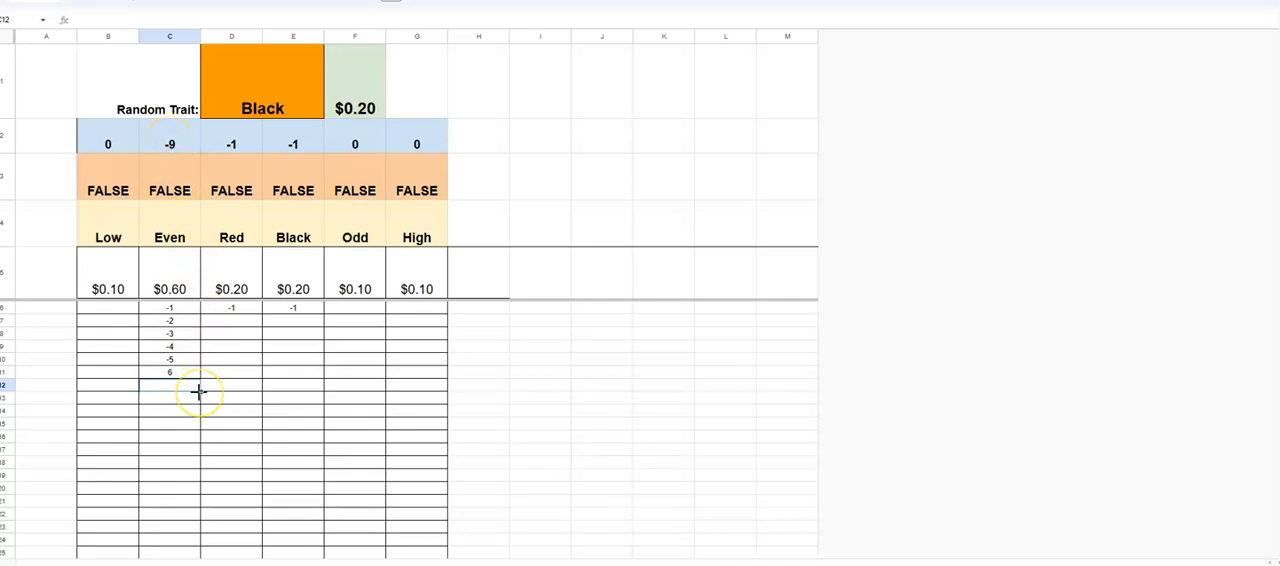
type("5")
key("Return")
type("4")
key("Return")
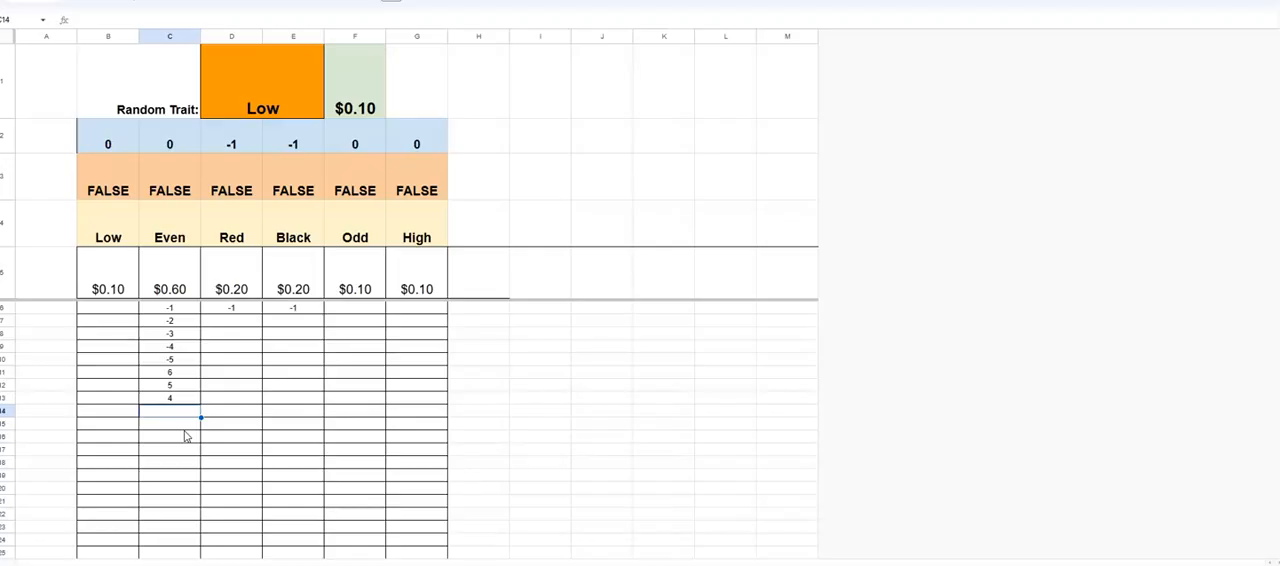
- Review the next empty entry cells under Low, Red, Black, Odd and High in the tracking sheet
left_click(114, 307)
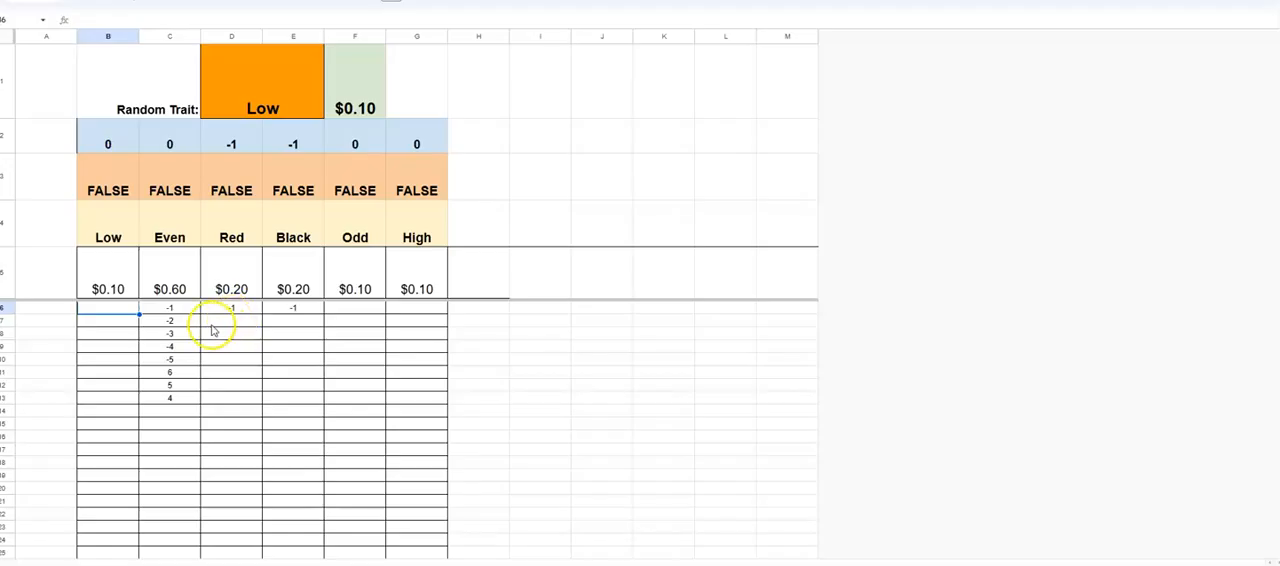
left_click(236, 322)
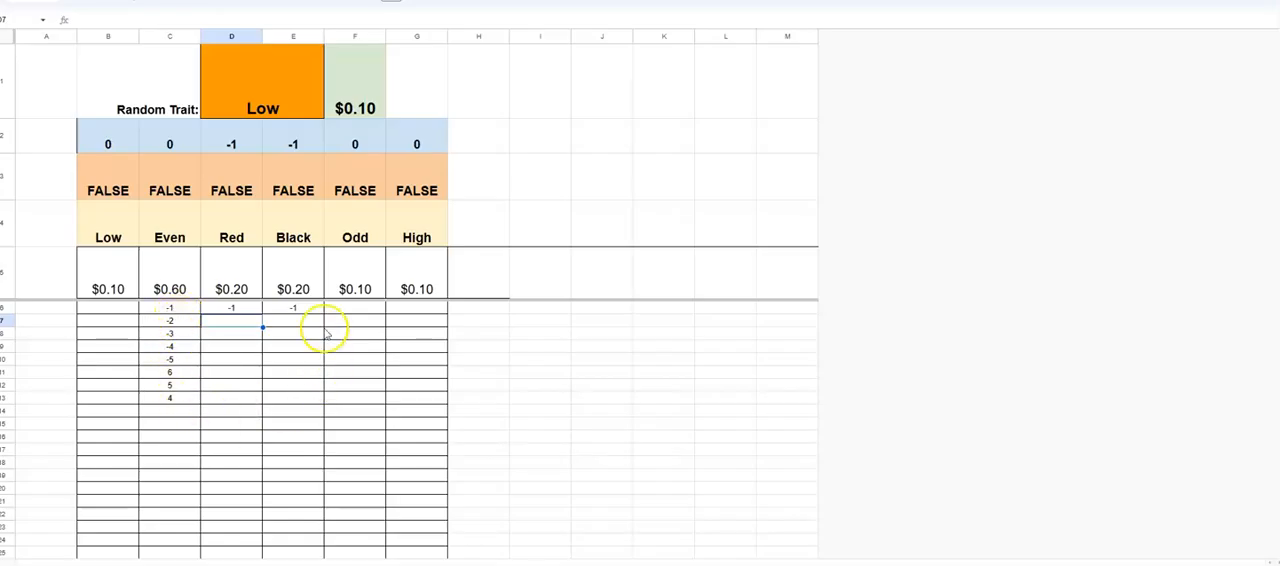
left_click(358, 313)
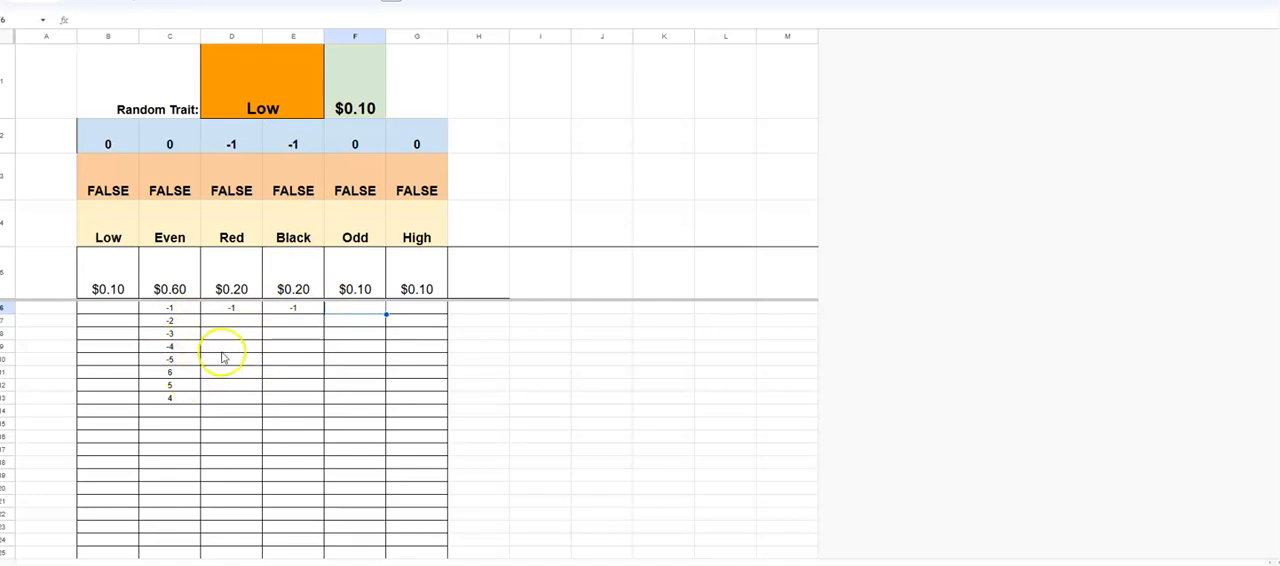
left_click(417, 313)
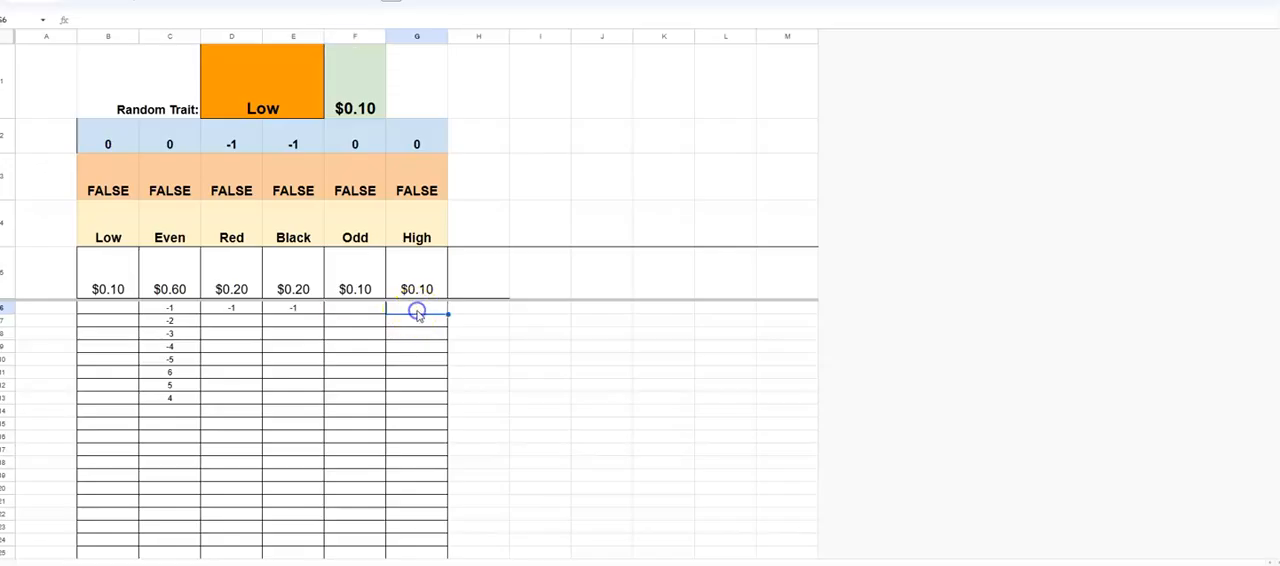
left_click(110, 308)
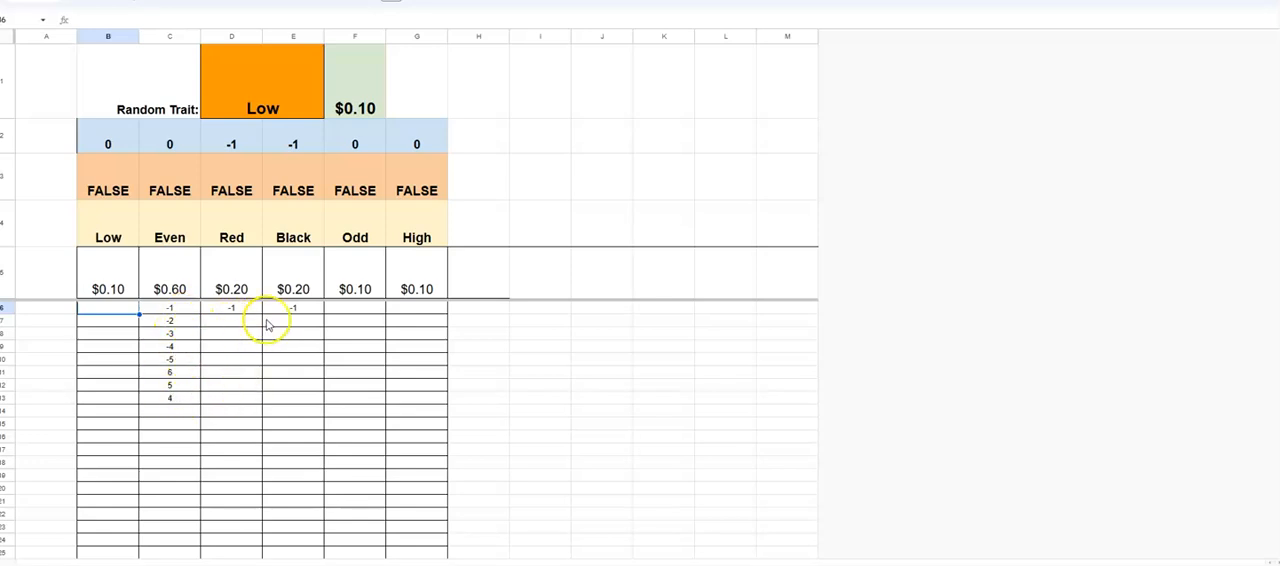
left_click(230, 320)
left_click(289, 320)
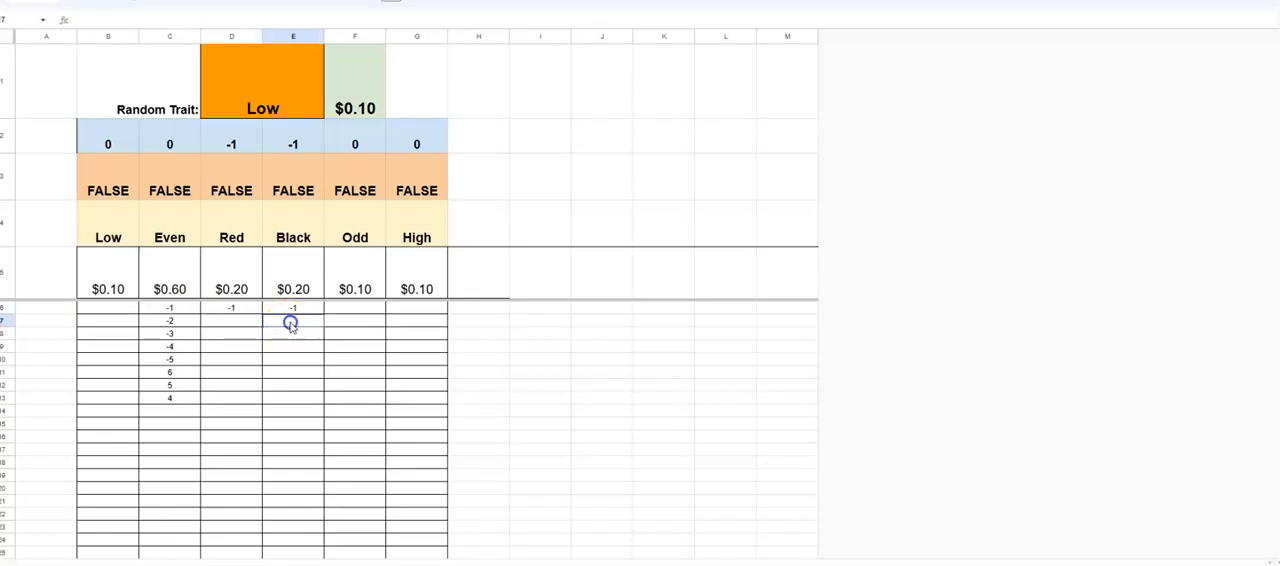
left_click(343, 318)
left_click(415, 308)
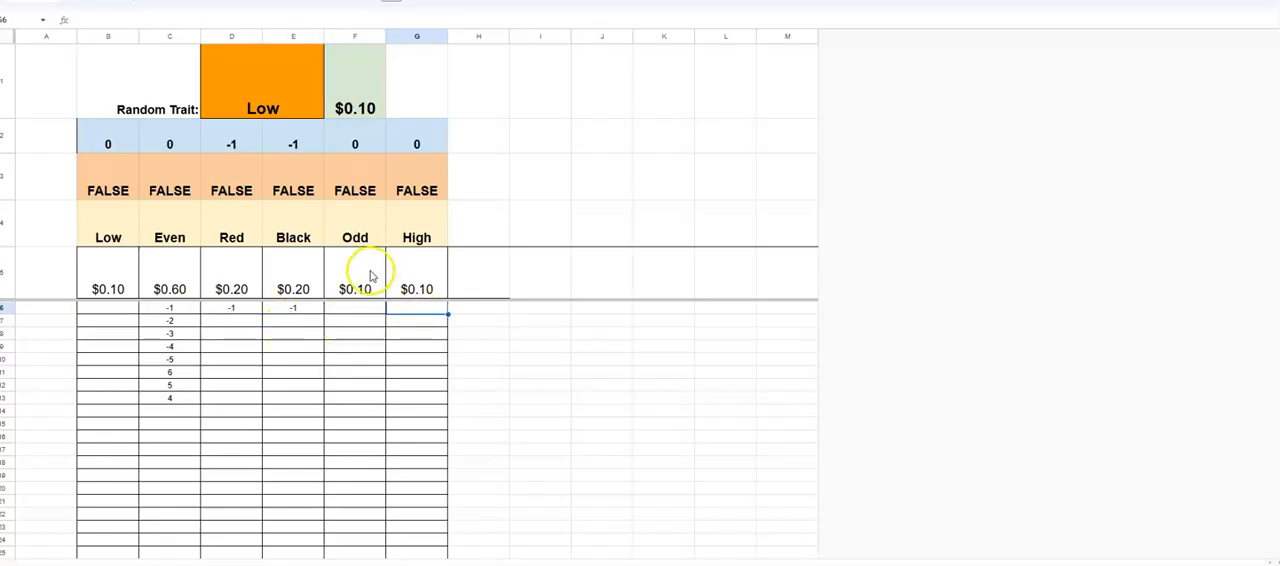